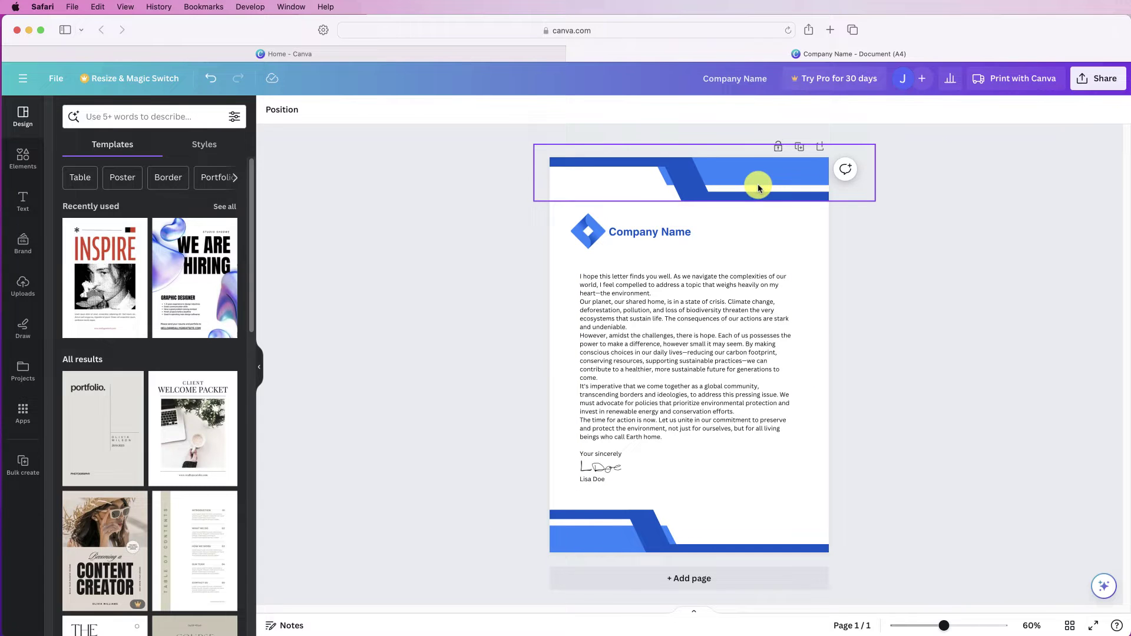
- From the Home page, search the design types for 'a4 portrait'
click(342, 57)
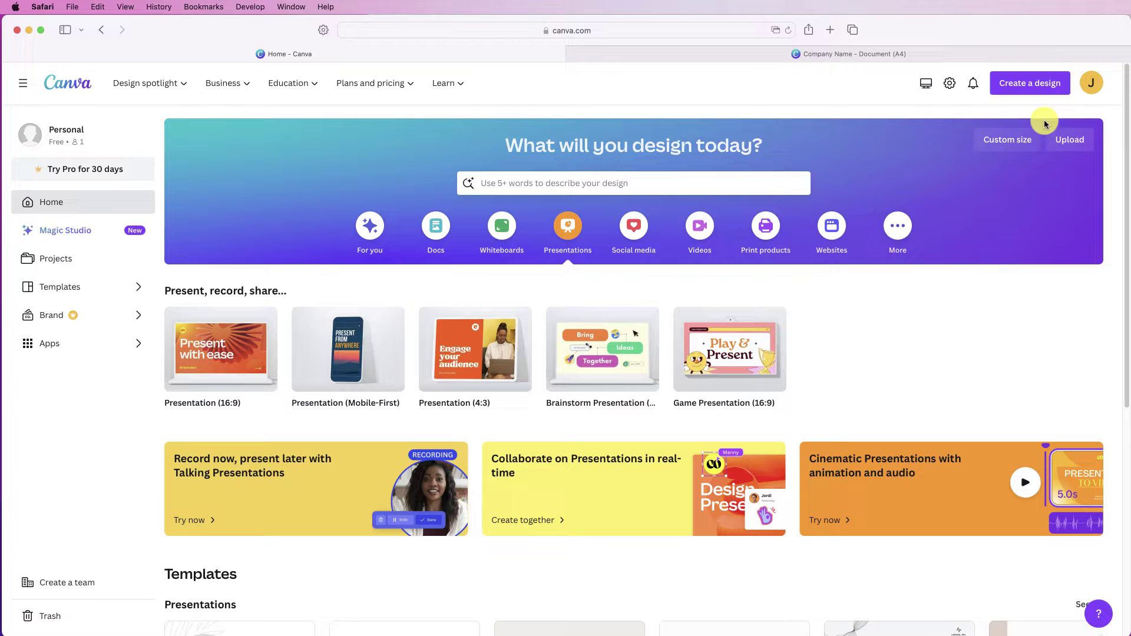
click(1038, 88)
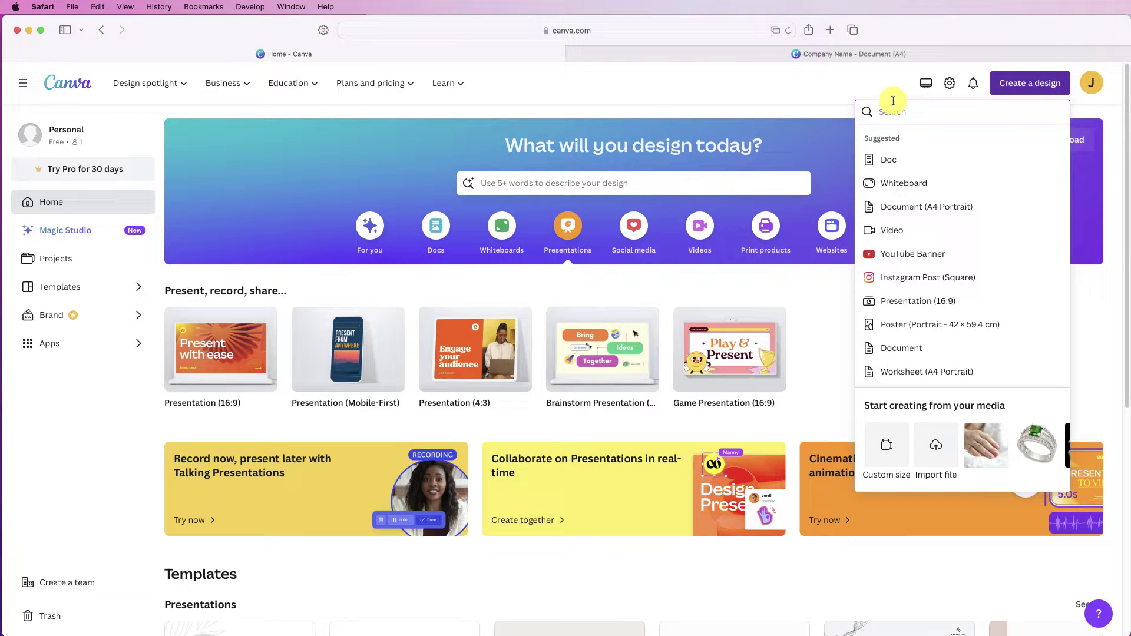
text(a4 po)
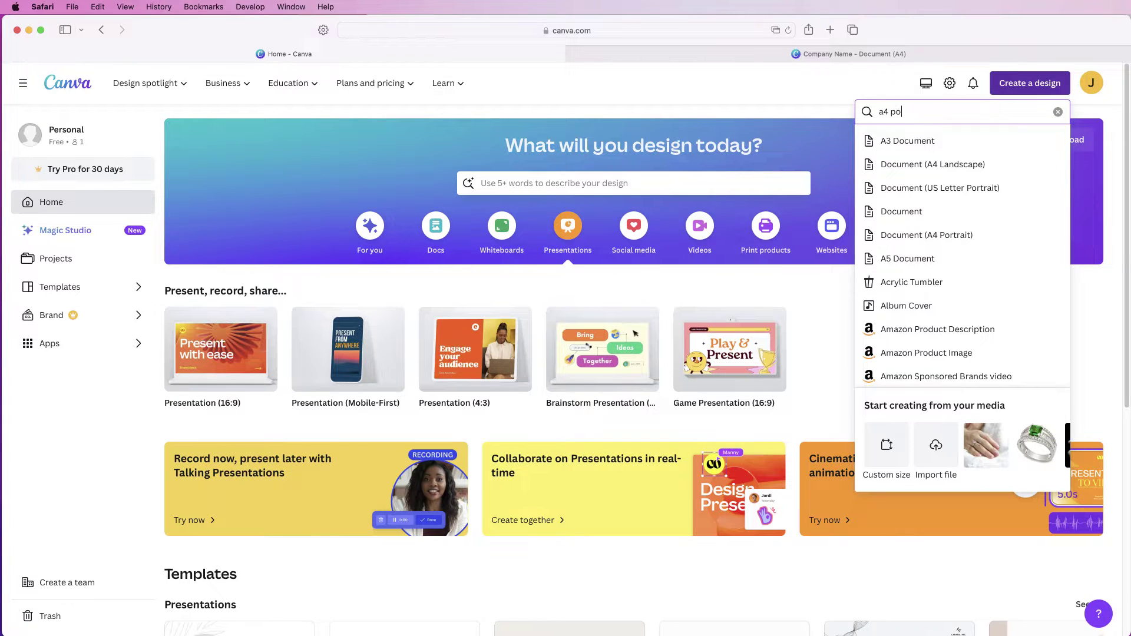
text(rt)
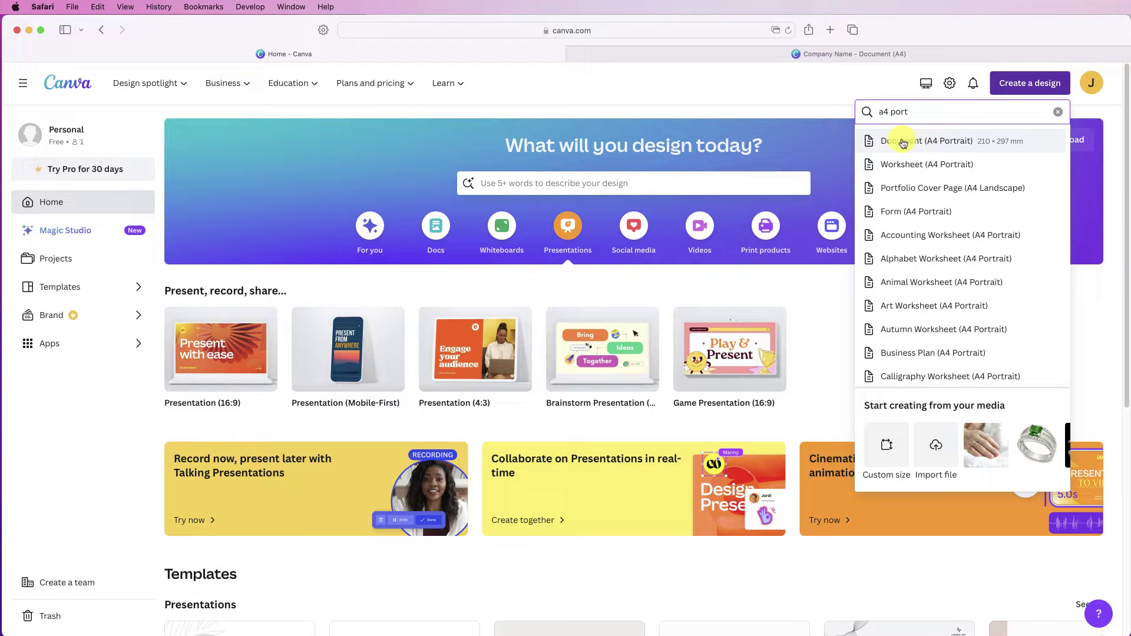
drag(913, 110, 876, 103)
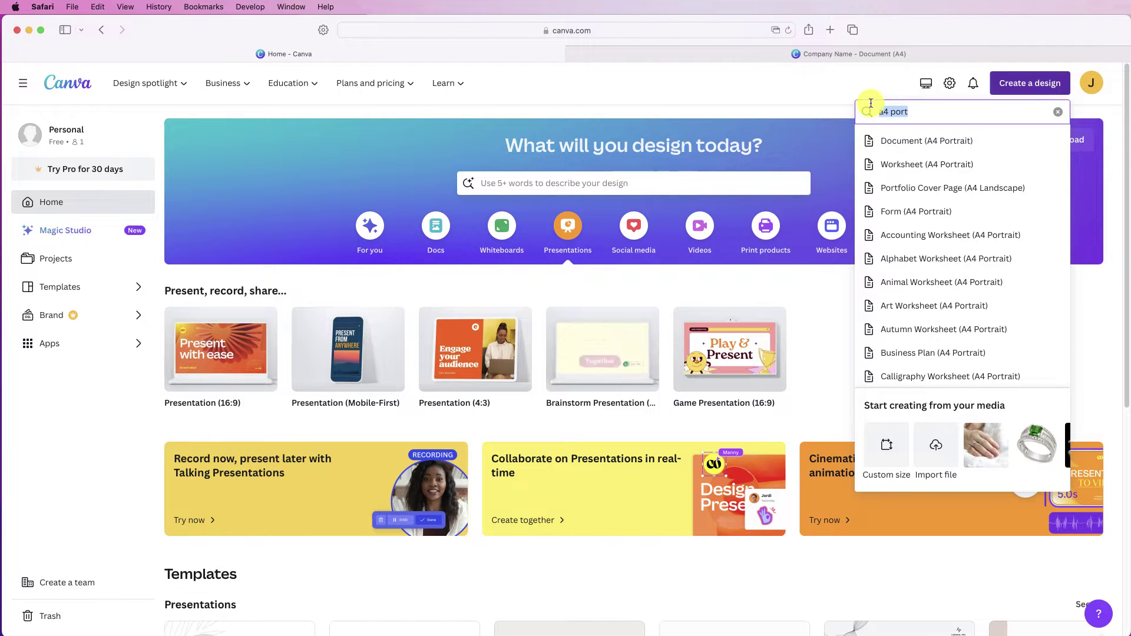
text(portr)
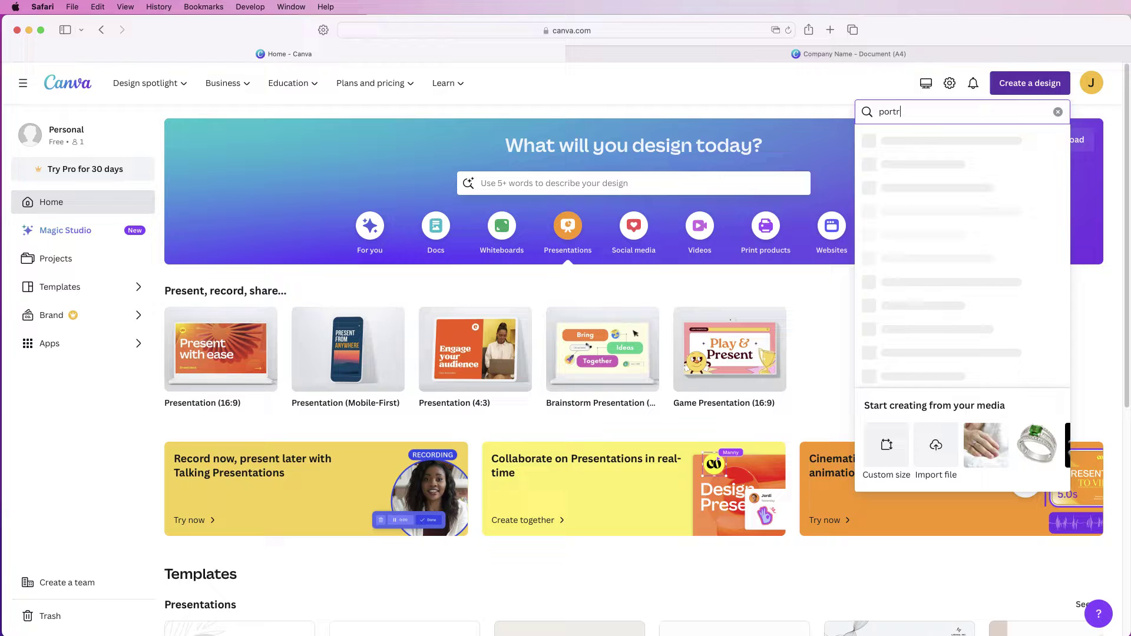
text(ait letter)
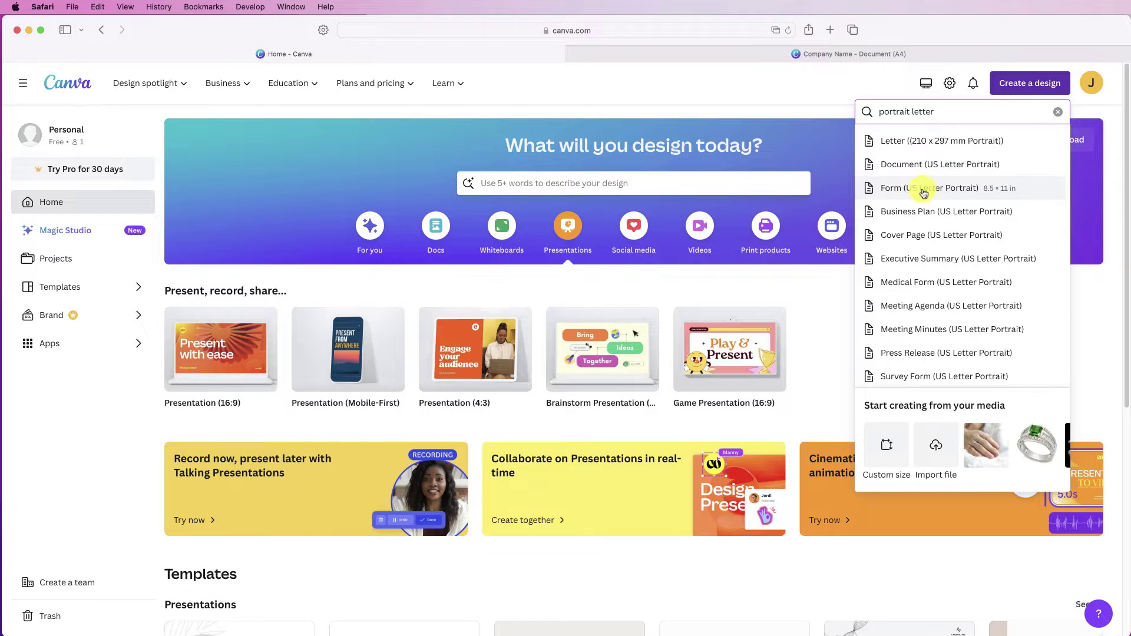
drag(946, 110, 881, 101)
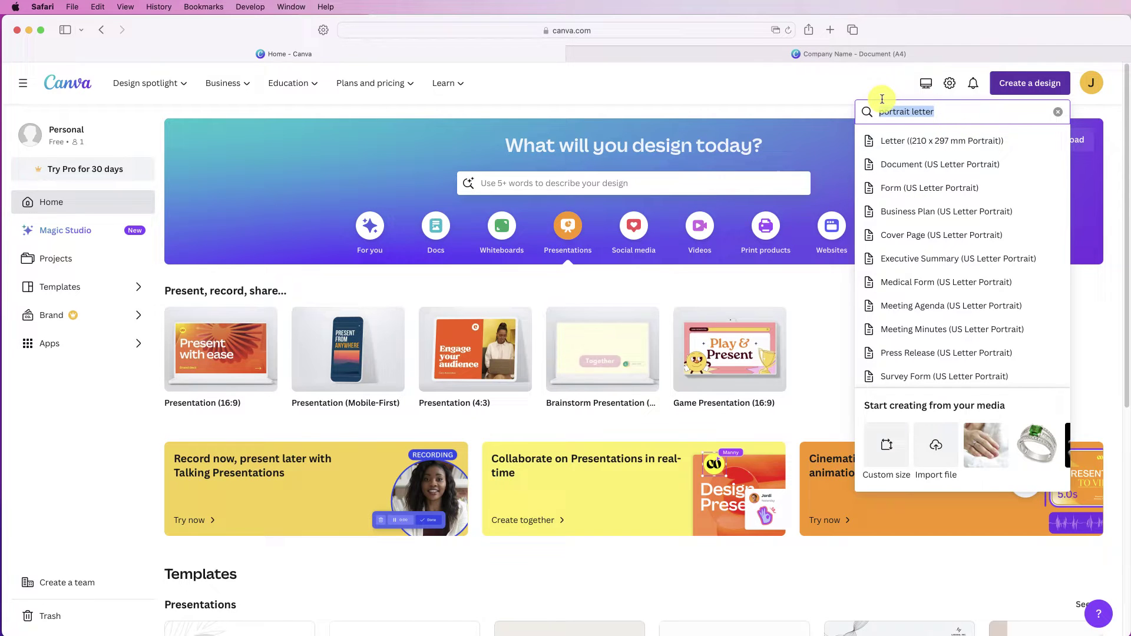
- Create a blank A4 portrait document and add the blue diamond logo from Elements
text(a4)
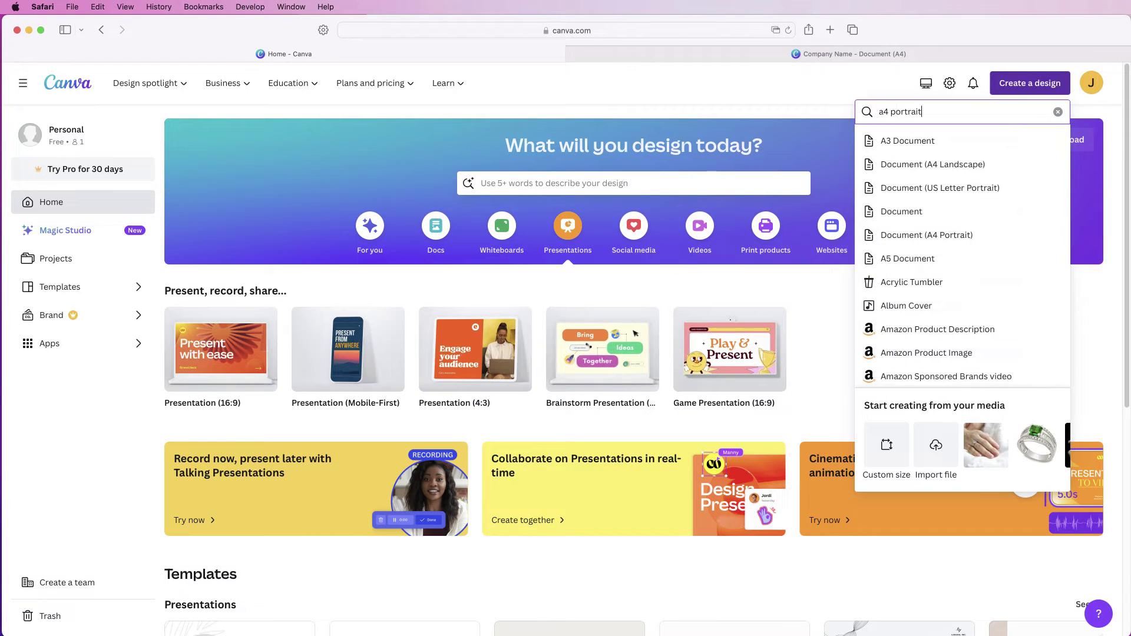
text( portrait)
click(946, 140)
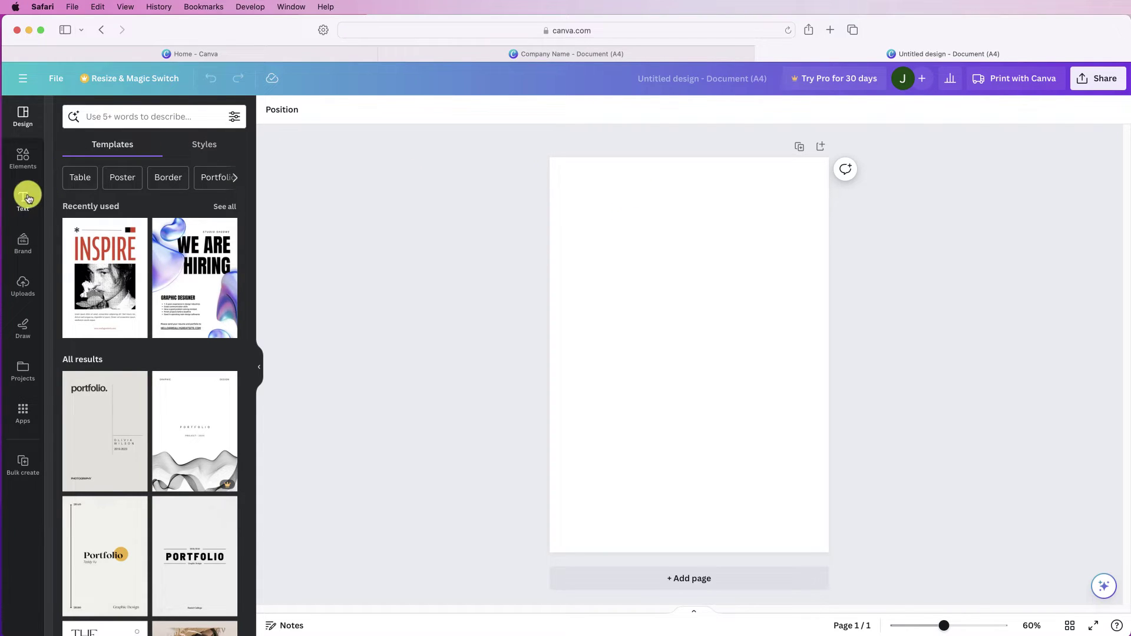
click(24, 158)
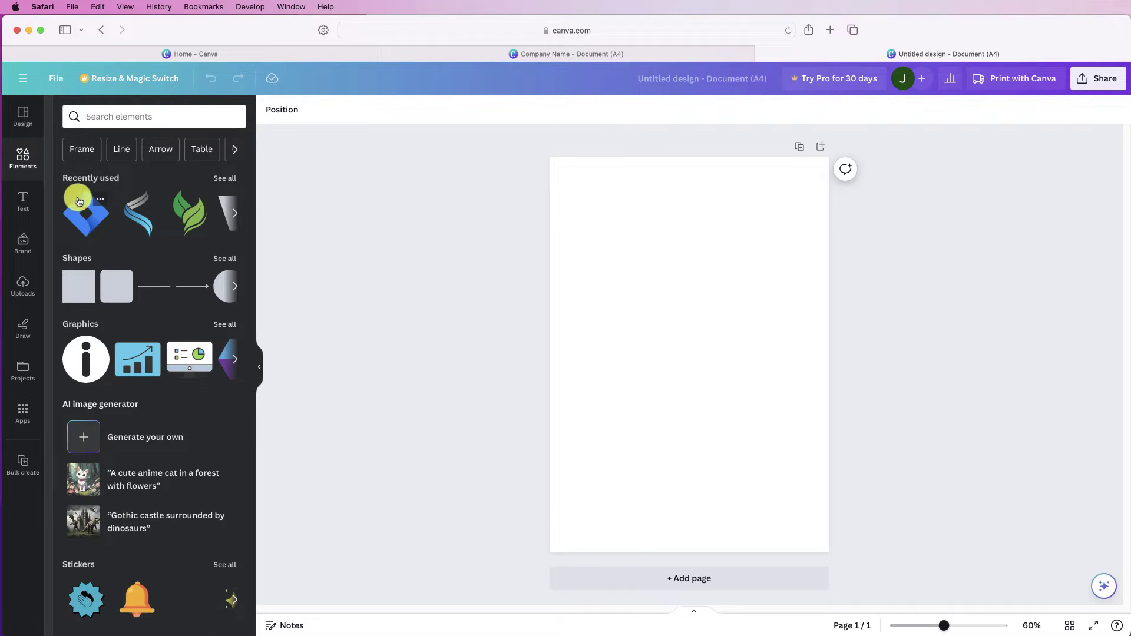
click(84, 223)
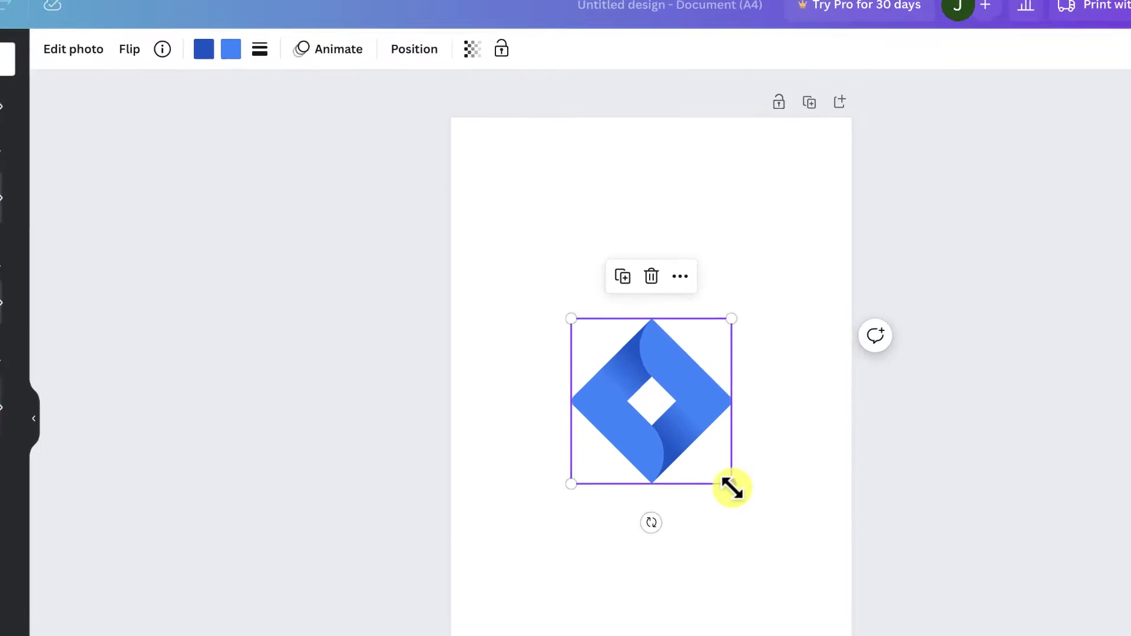
- Shrink the logo to about 46 wide and move it to the page's upper left
drag(745, 415, 722, 385)
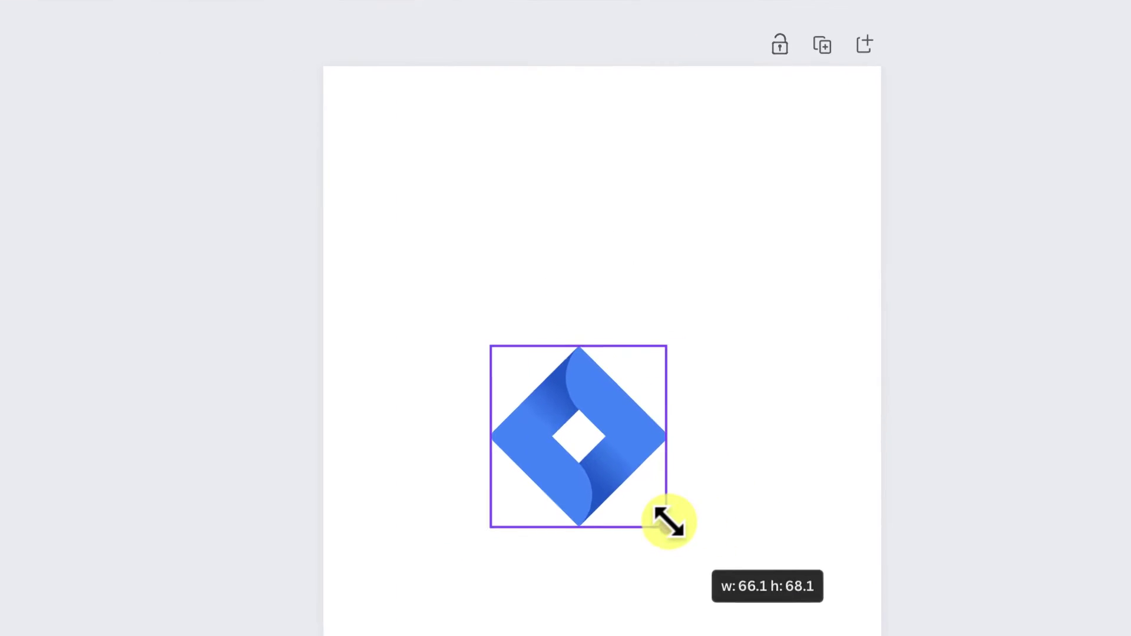
drag(668, 522, 601, 452)
drag(565, 411, 457, 250)
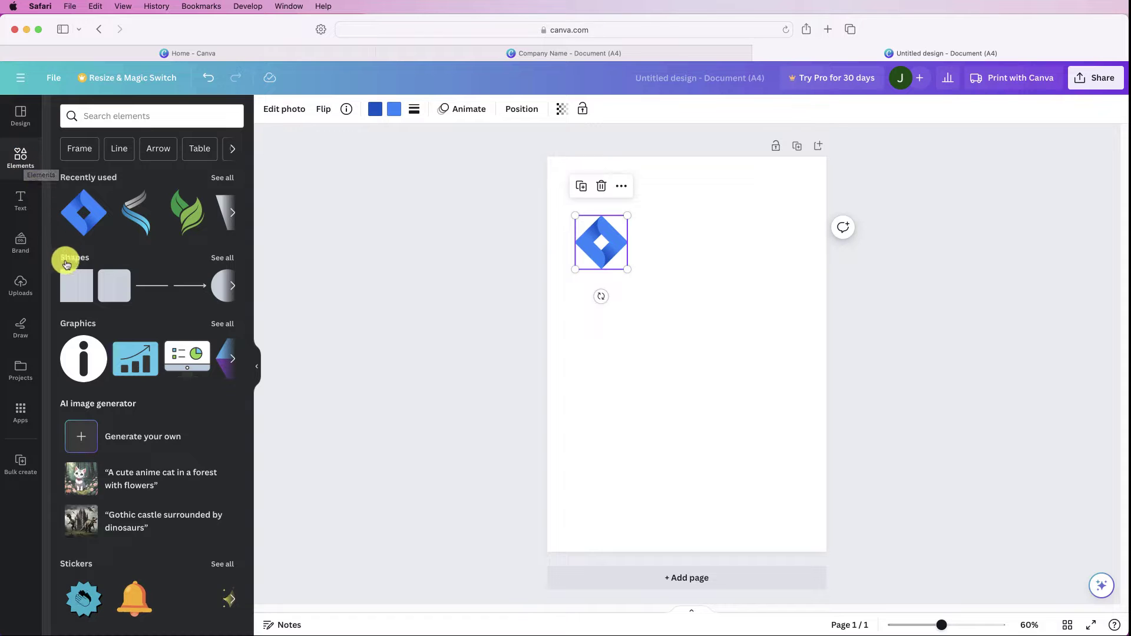
- Add a dark blue (#0052cc) square shape to the page below the logo
click(224, 263)
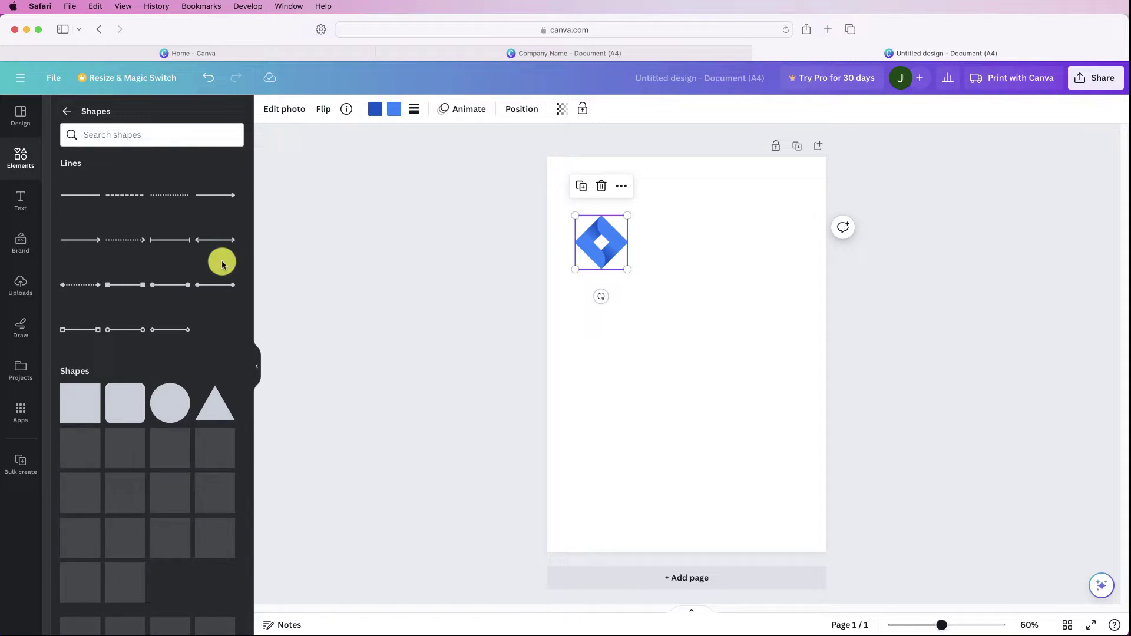
click(80, 413)
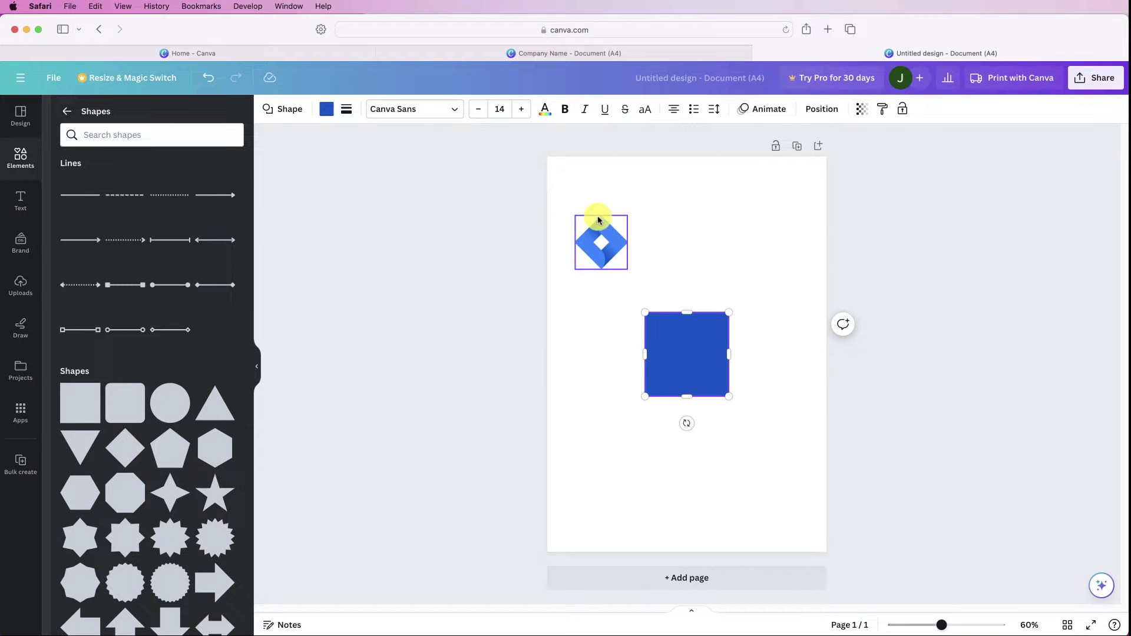
double_click(673, 359)
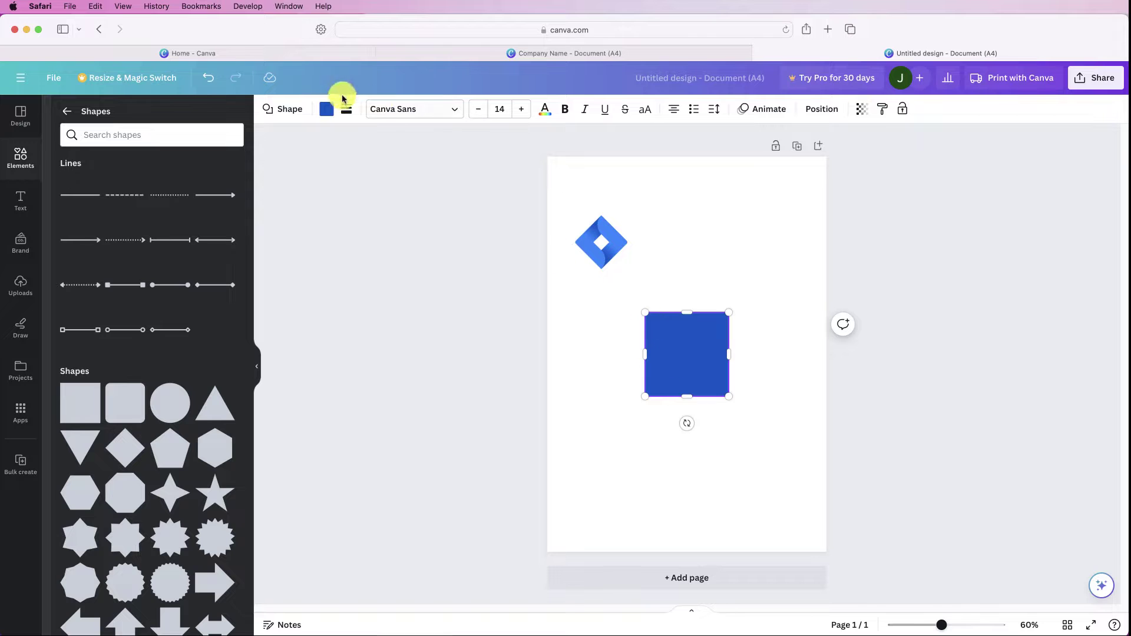
click(327, 113)
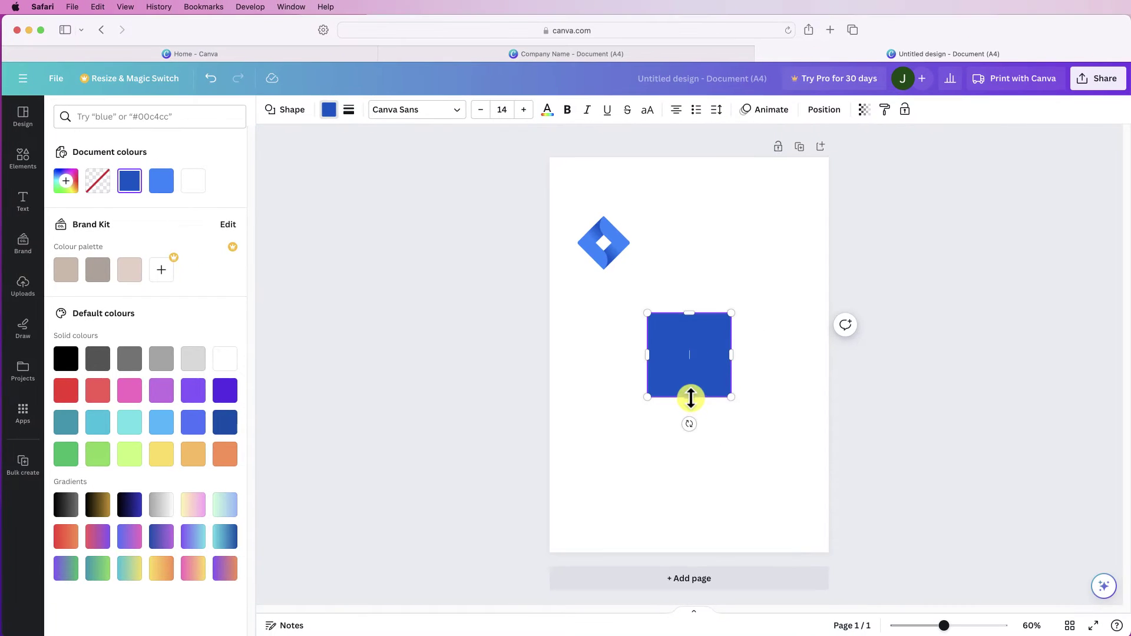
- Flatten the square into a thin top bar, then duplicate it and move the copy down-right
drag(689, 396, 577, 325)
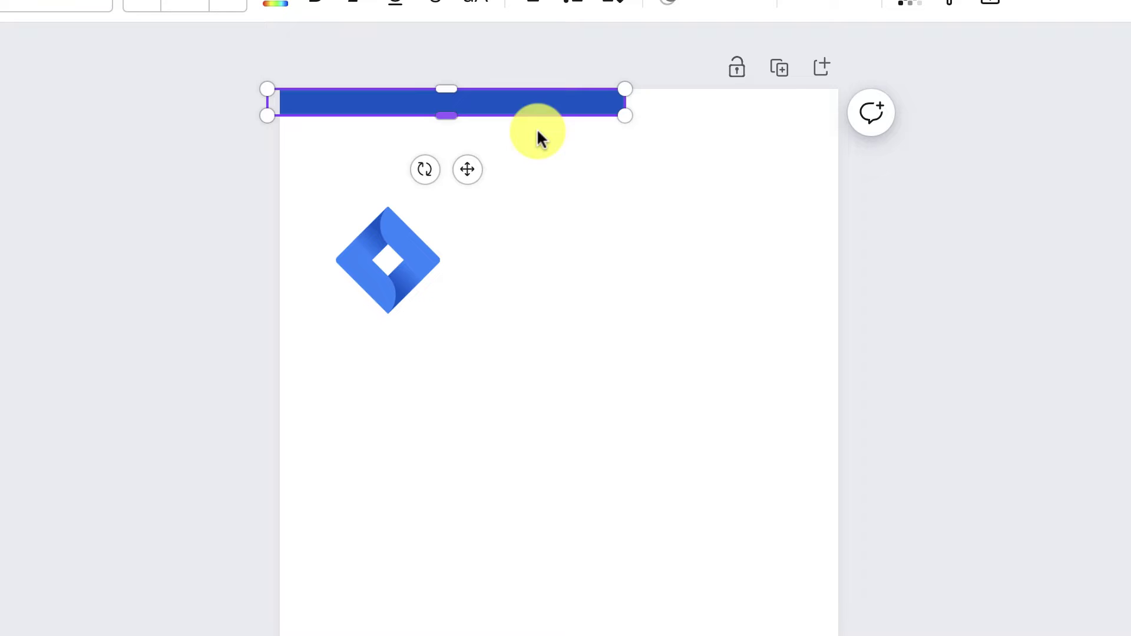
click(557, 160)
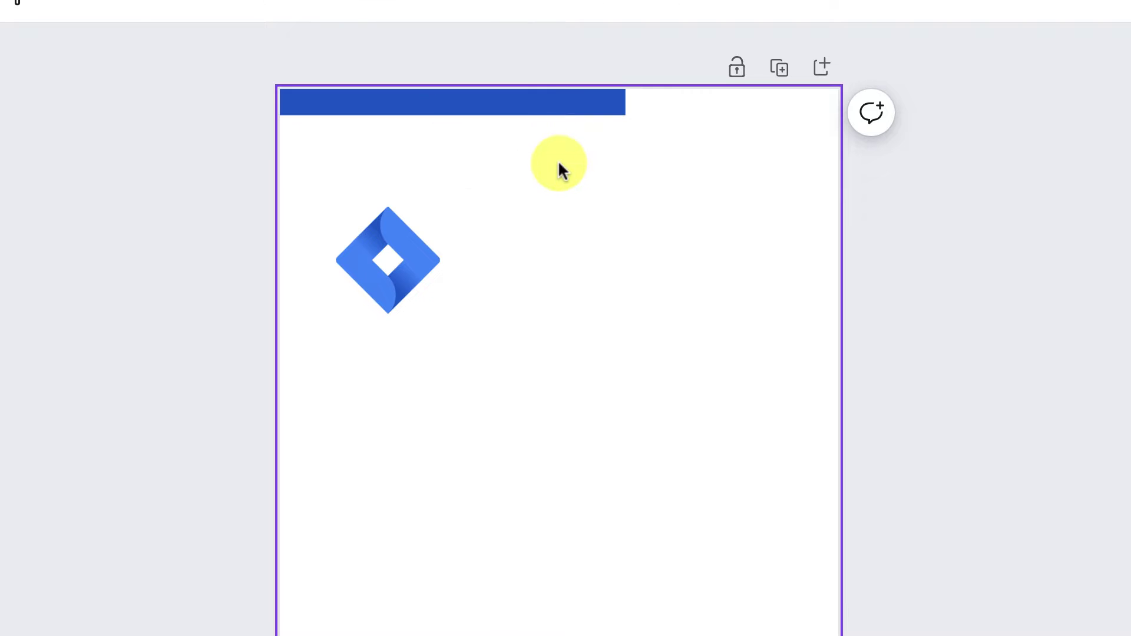
click(538, 106)
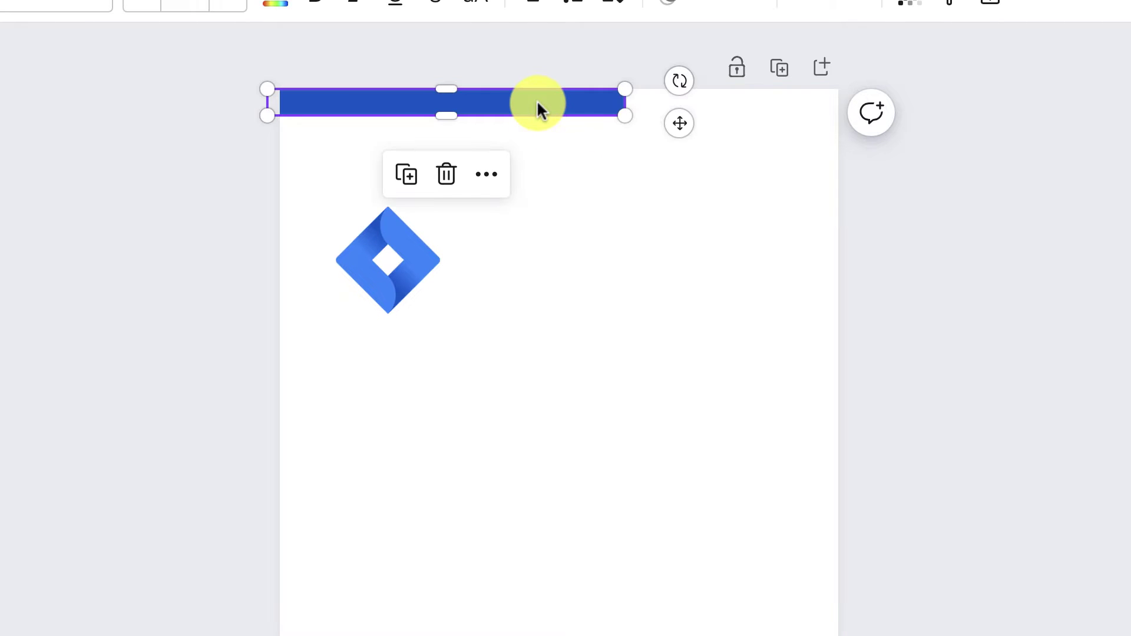
click(410, 177)
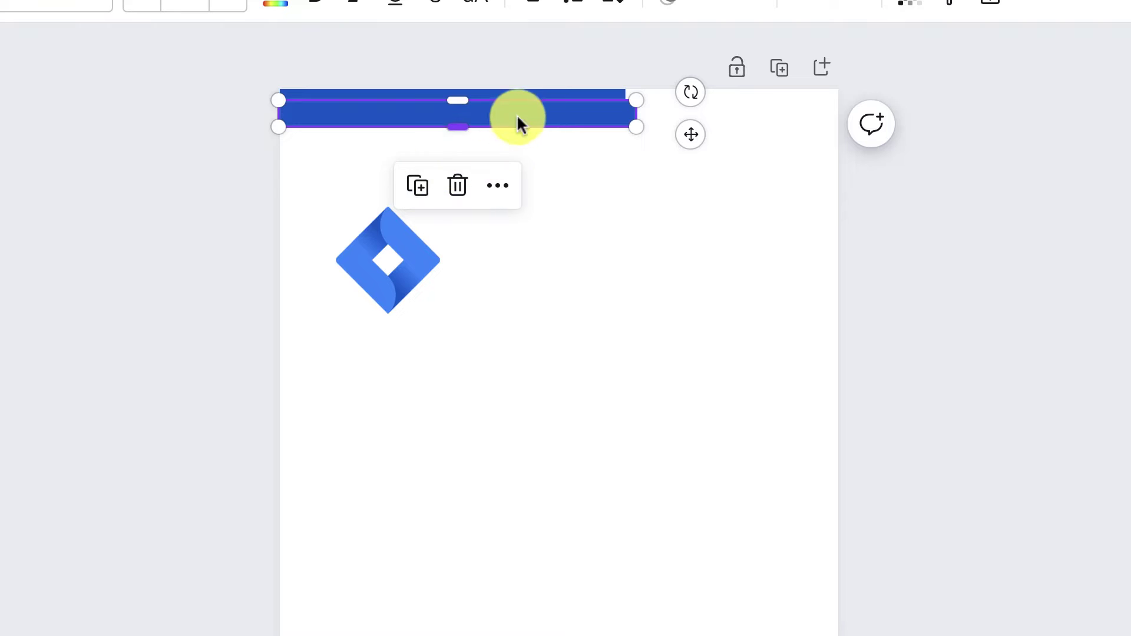
drag(518, 118, 822, 154)
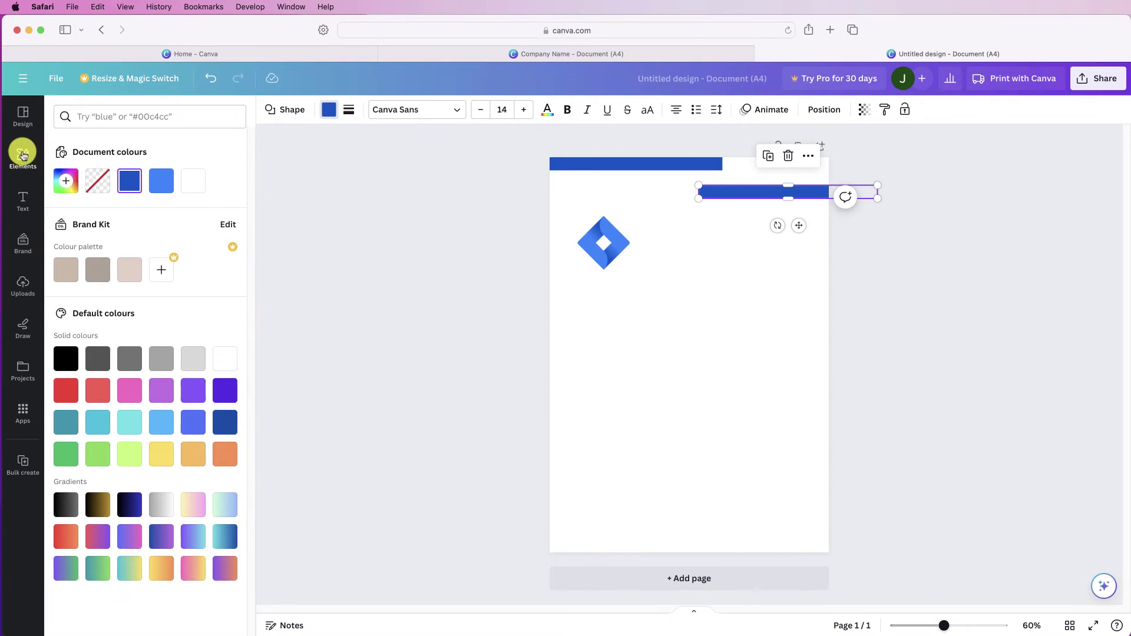
click(23, 157)
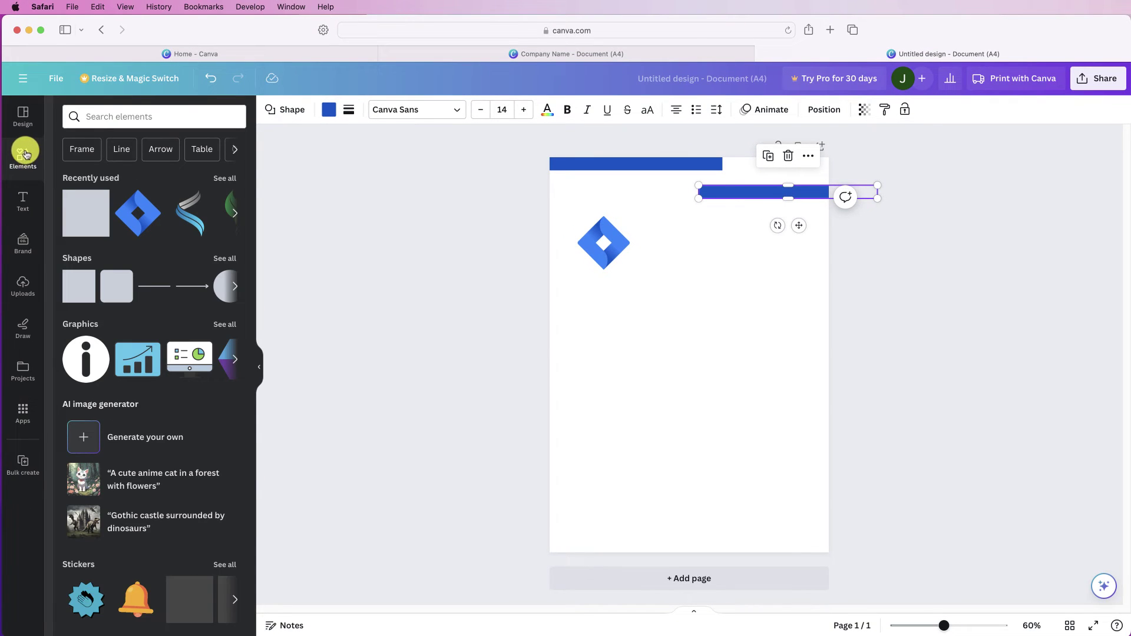
- Add a parallelogram and resize it into a slanted connector joining the two header bars
click(227, 258)
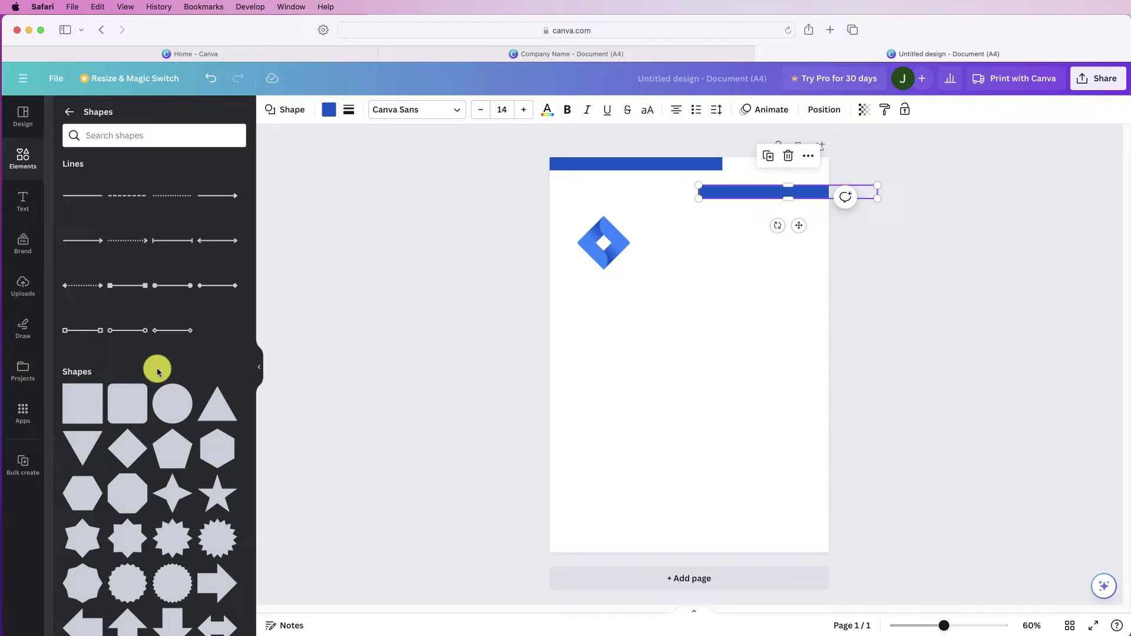
scroll(147, 343, down, 5)
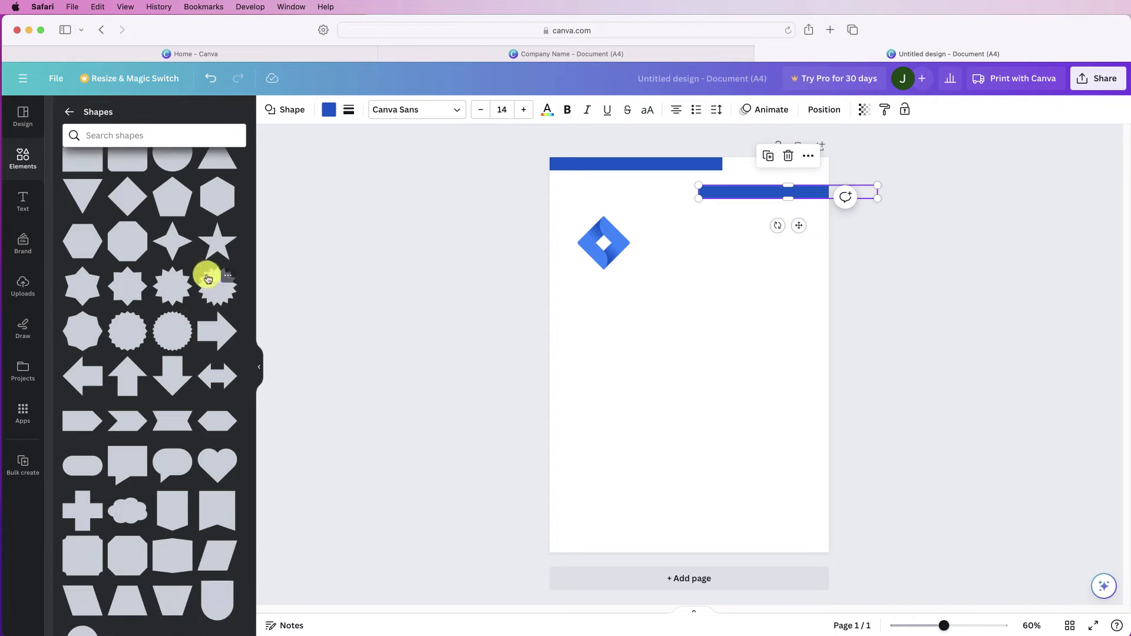
key(super+z)
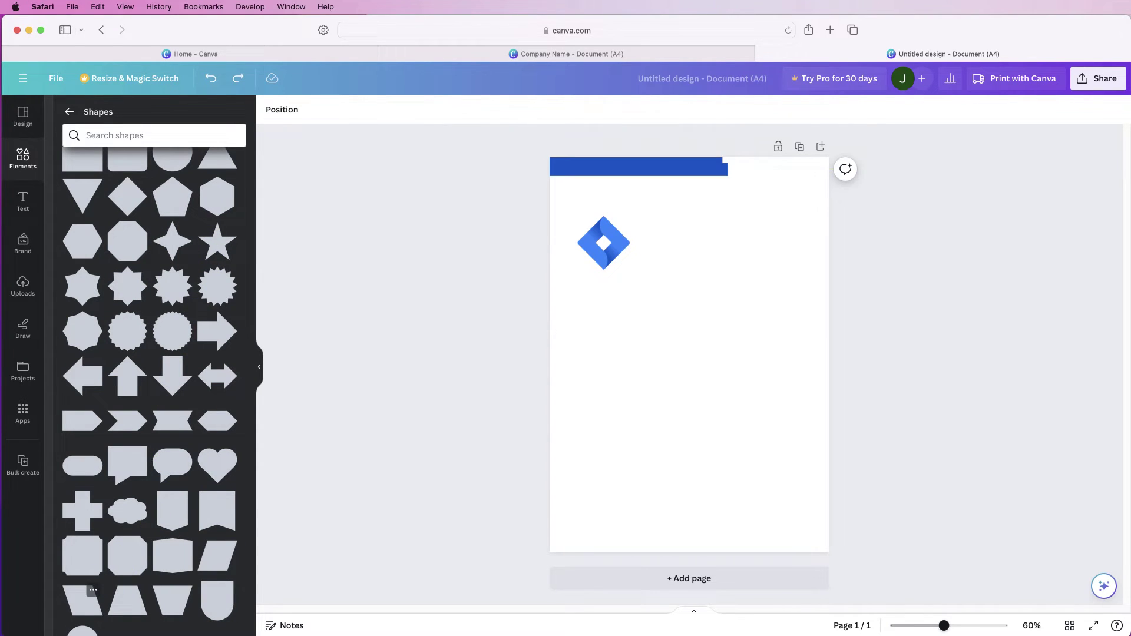
click(82, 600)
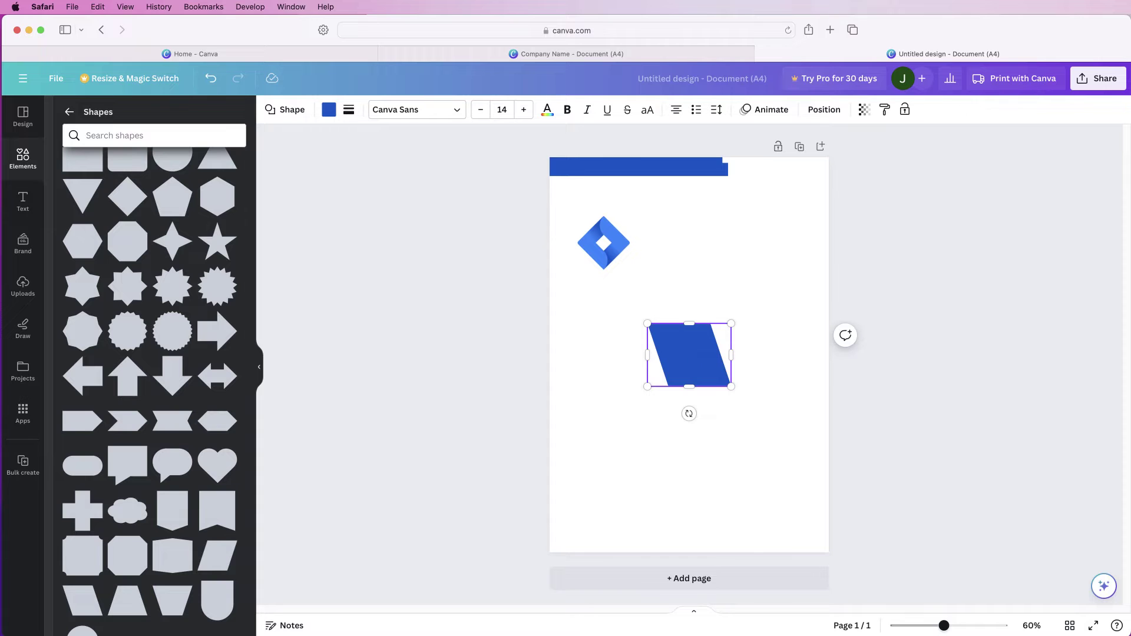
drag(639, 170, 800, 192)
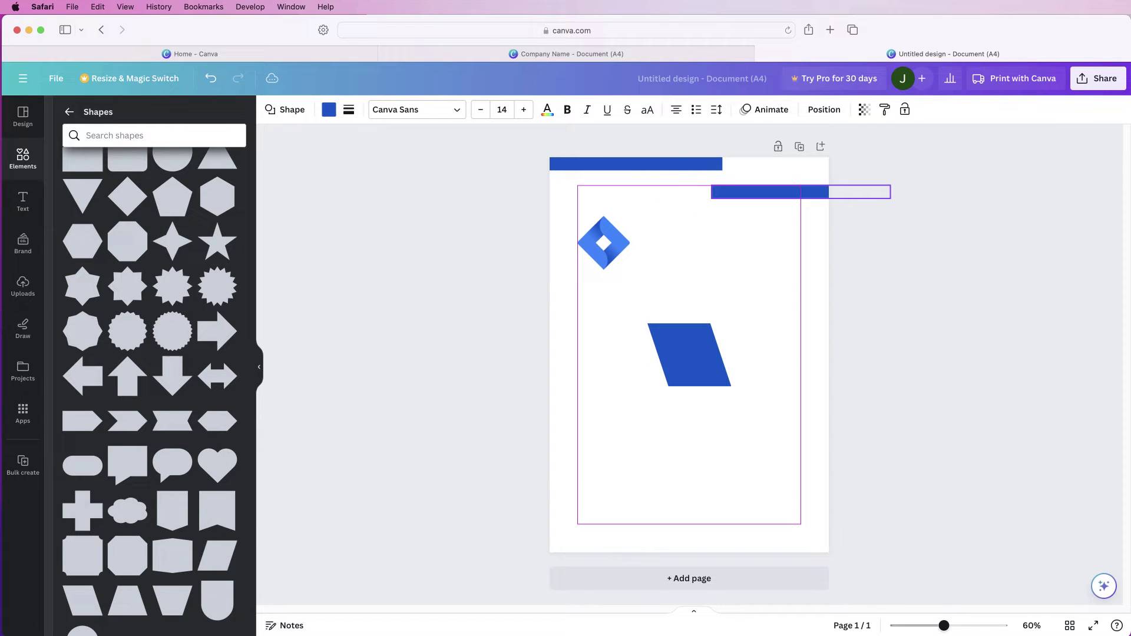
drag(689, 355, 714, 180)
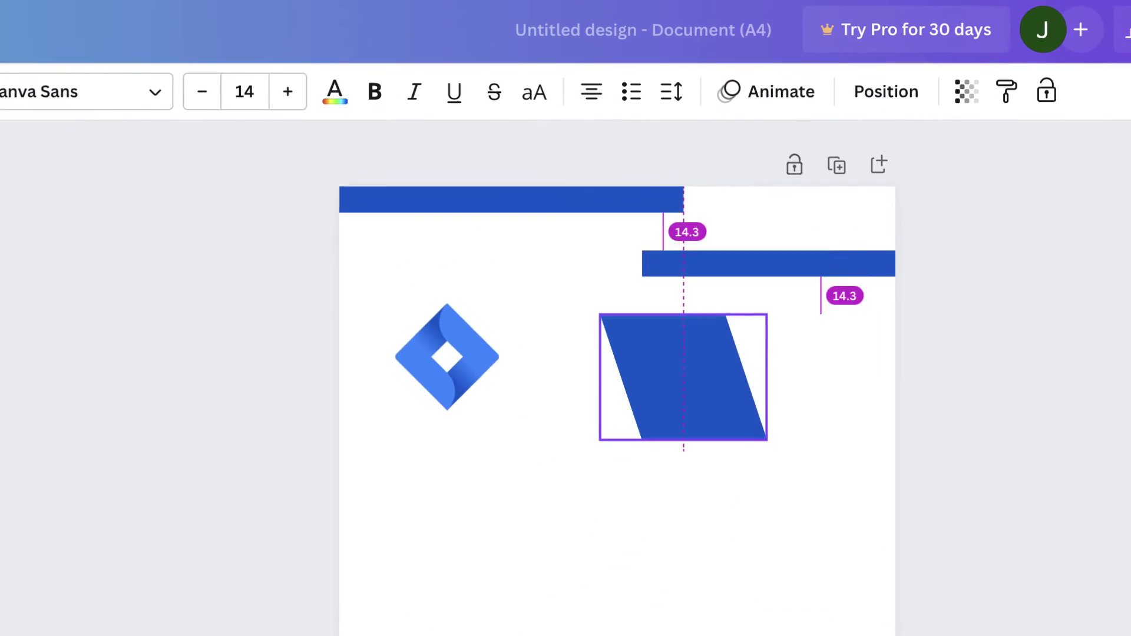
drag(754, 305, 699, 263)
drag(699, 222, 644, 240)
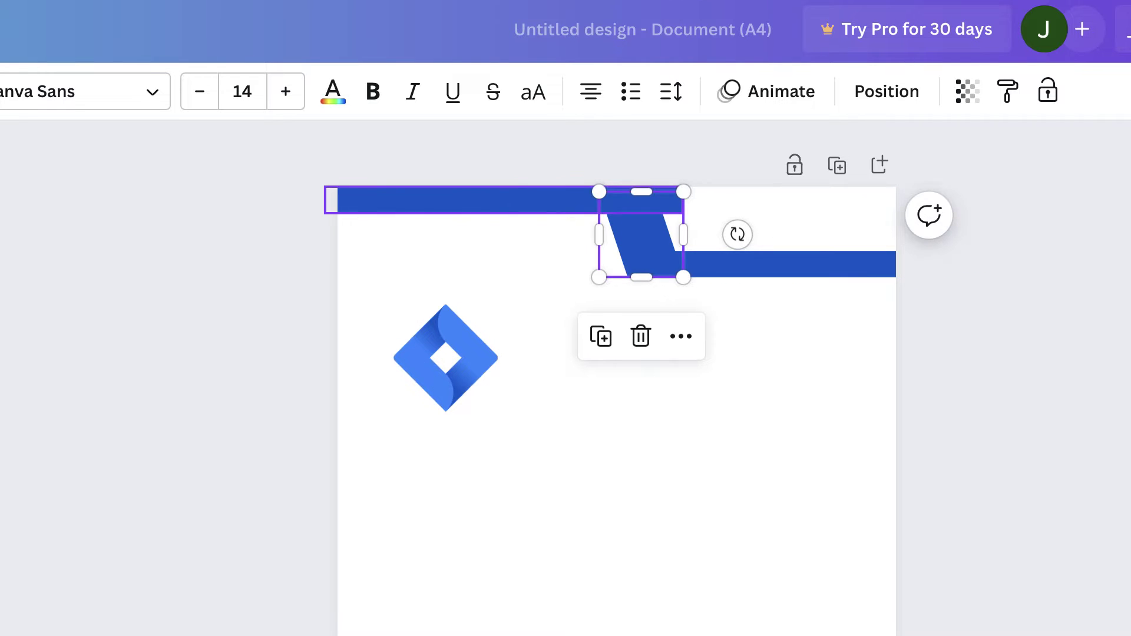
drag(557, 201, 538, 201)
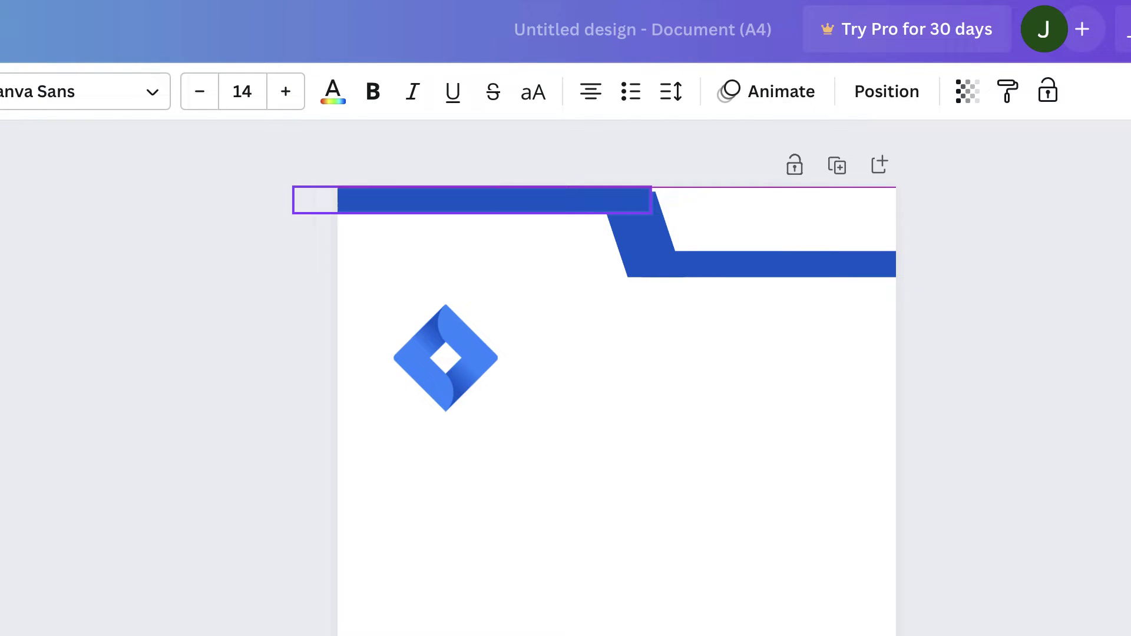
click(641, 235)
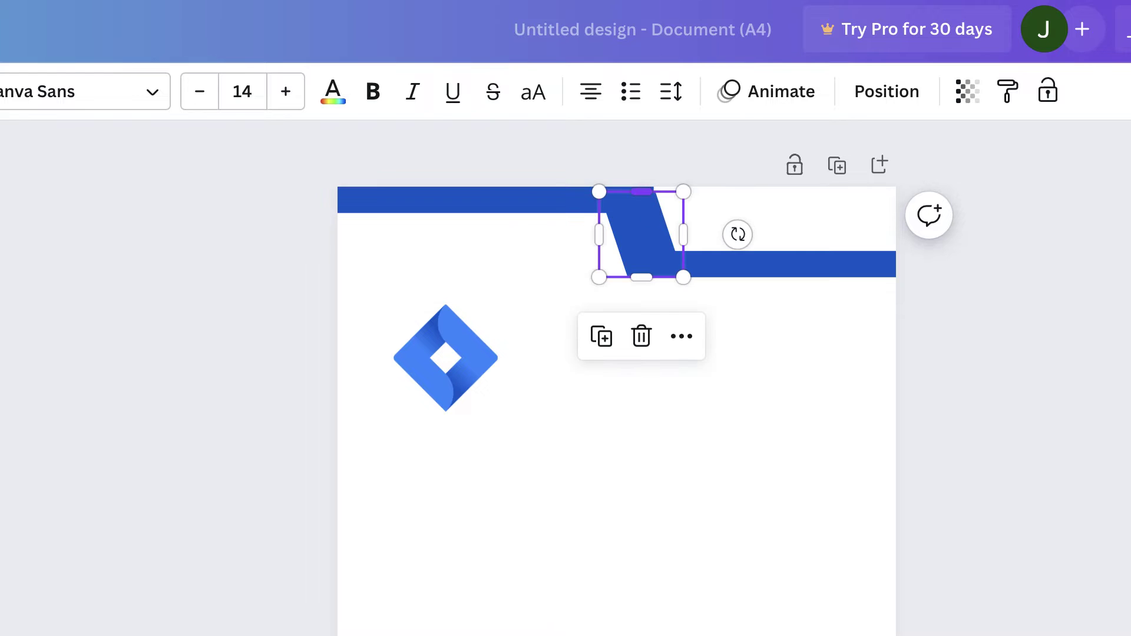
drag(642, 191, 642, 187)
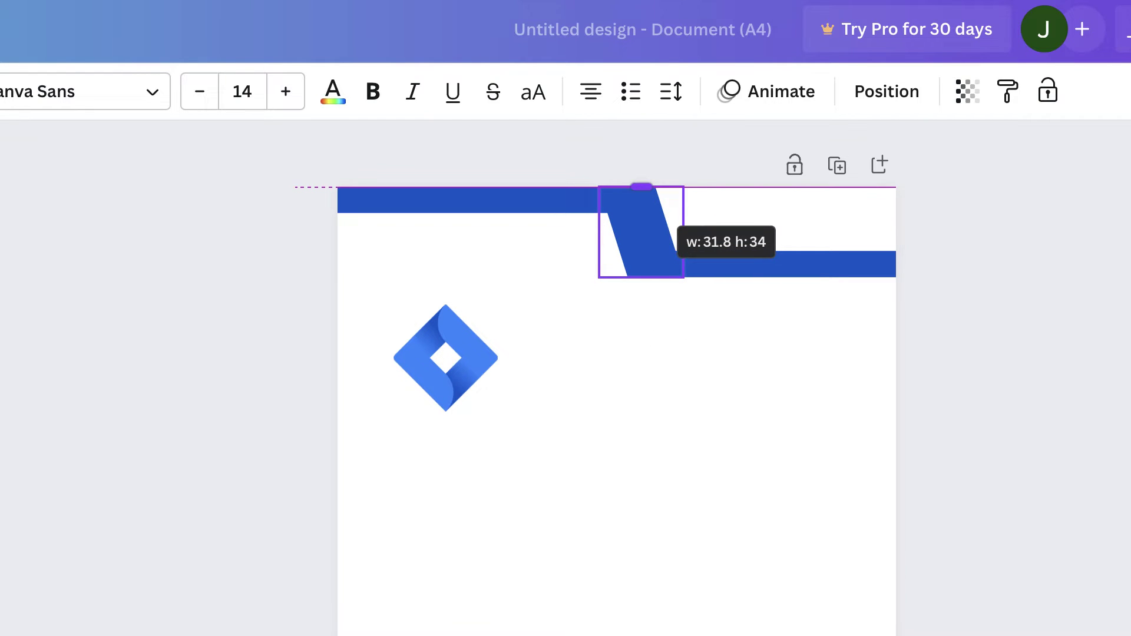
click(648, 377)
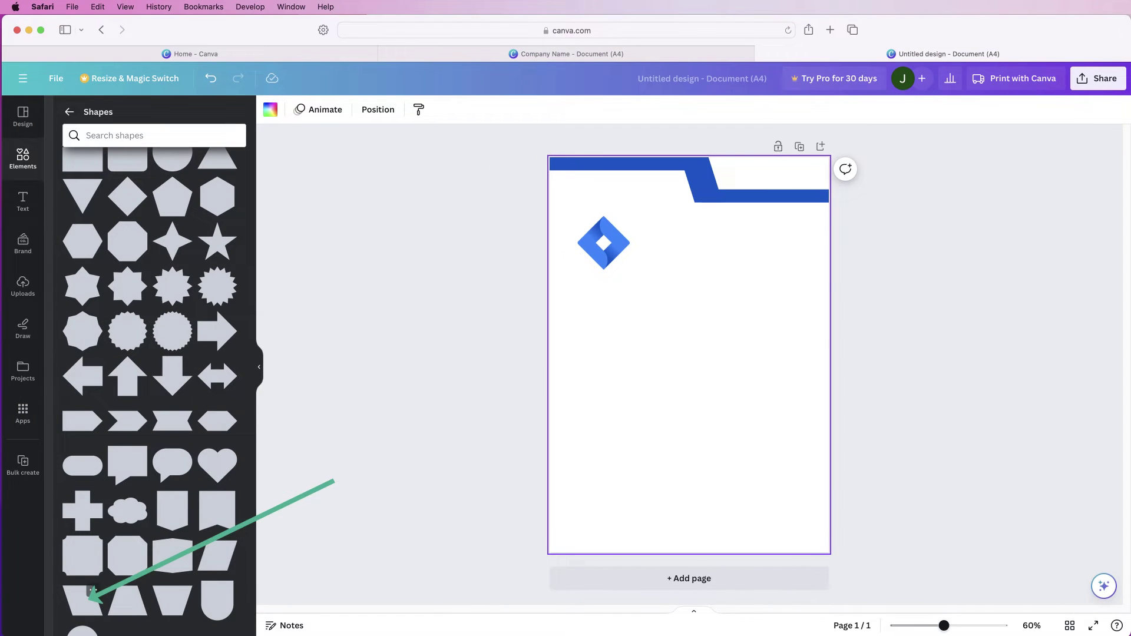
- Add a second parallelogram coloured #2684ff and place it at the page's top-right corner
click(88, 599)
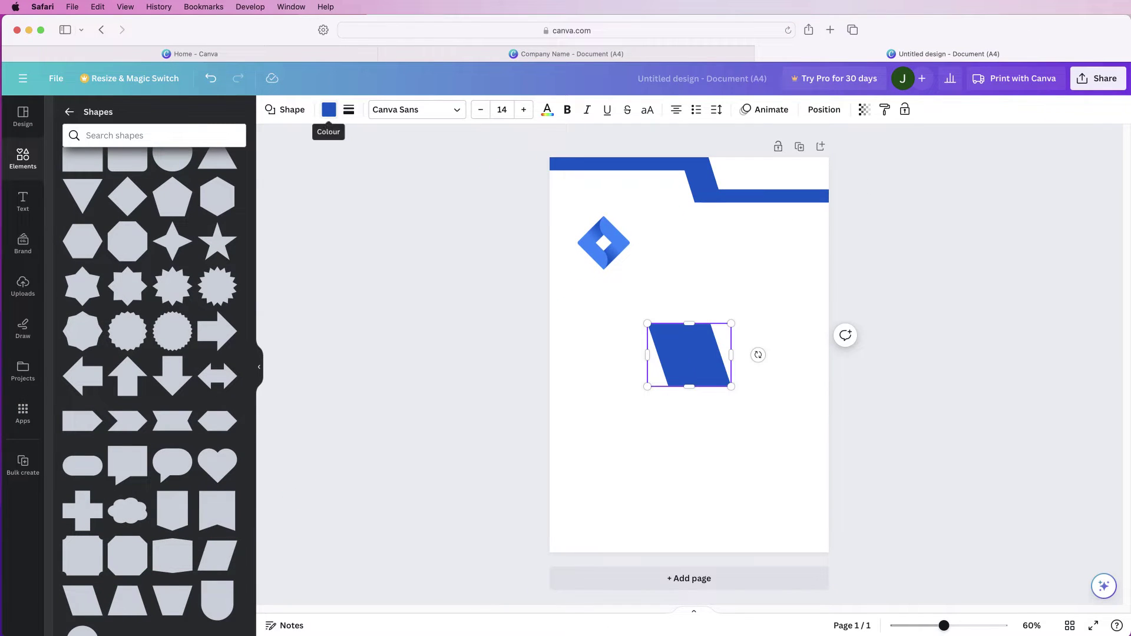
click(328, 109)
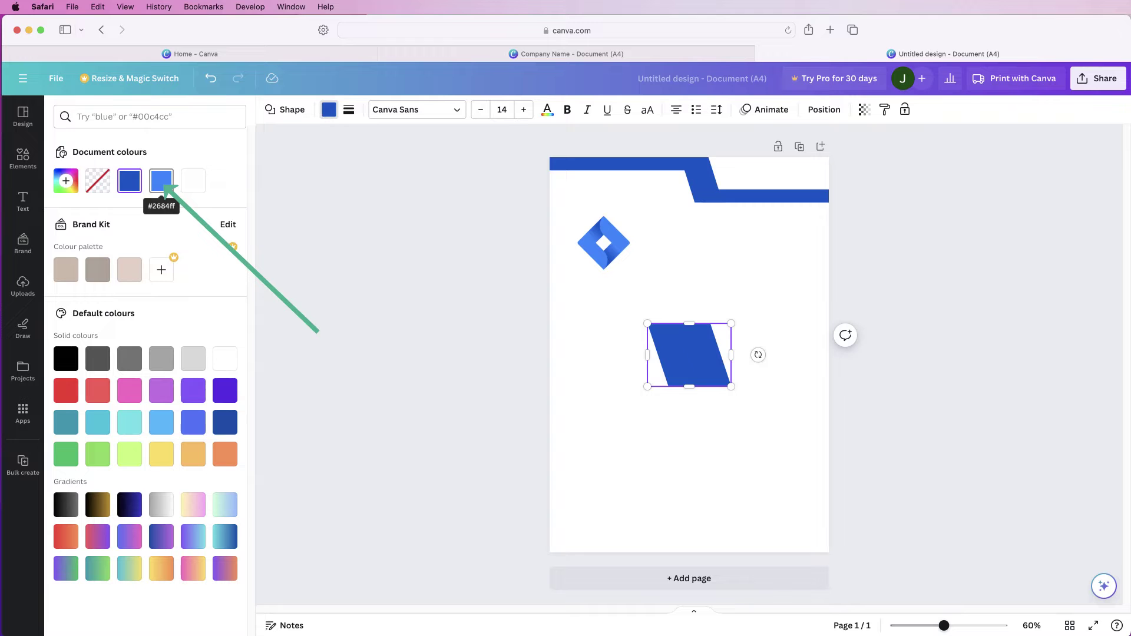
click(161, 181)
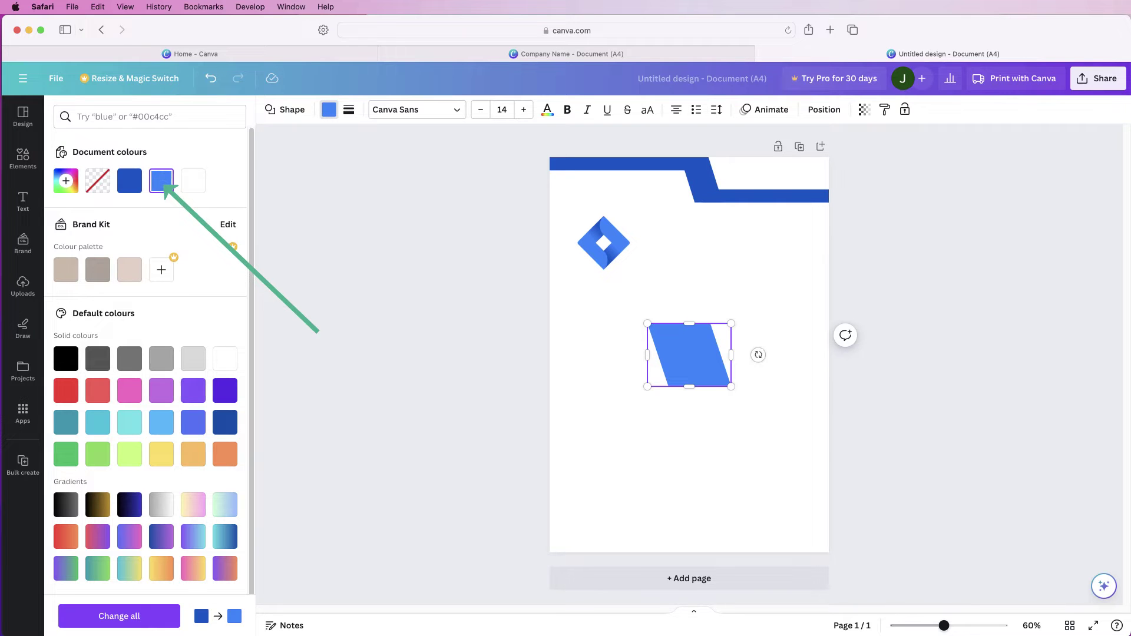
drag(689, 355, 787, 180)
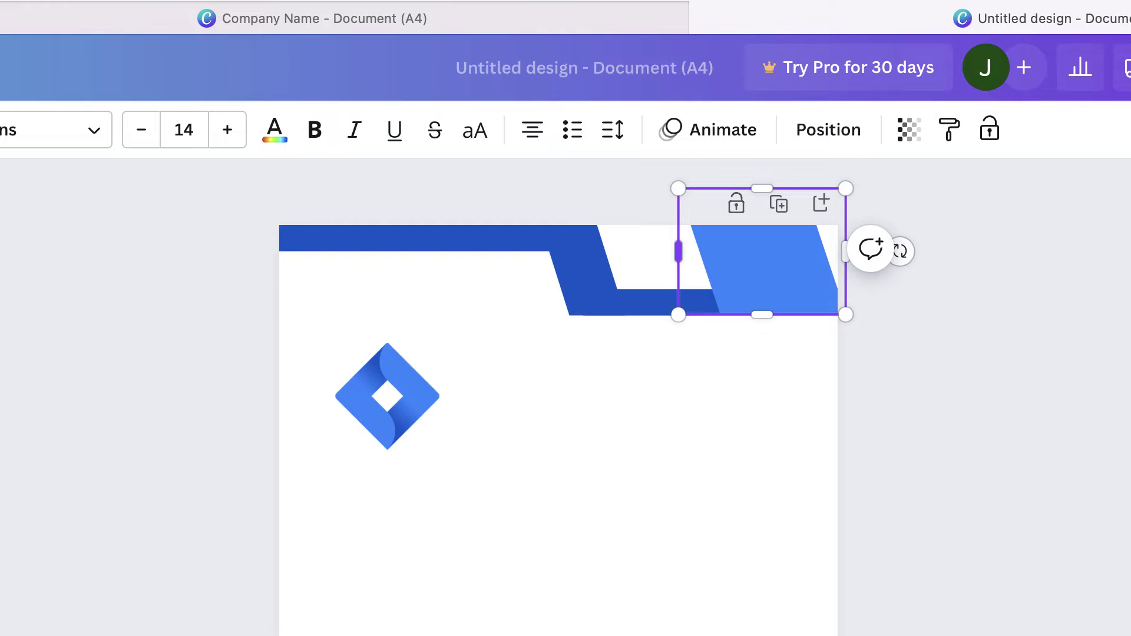
- Stretch the light blue parallelogram into a wide, taller band and send it behind the dark bars
drag(672, 251, 506, 252)
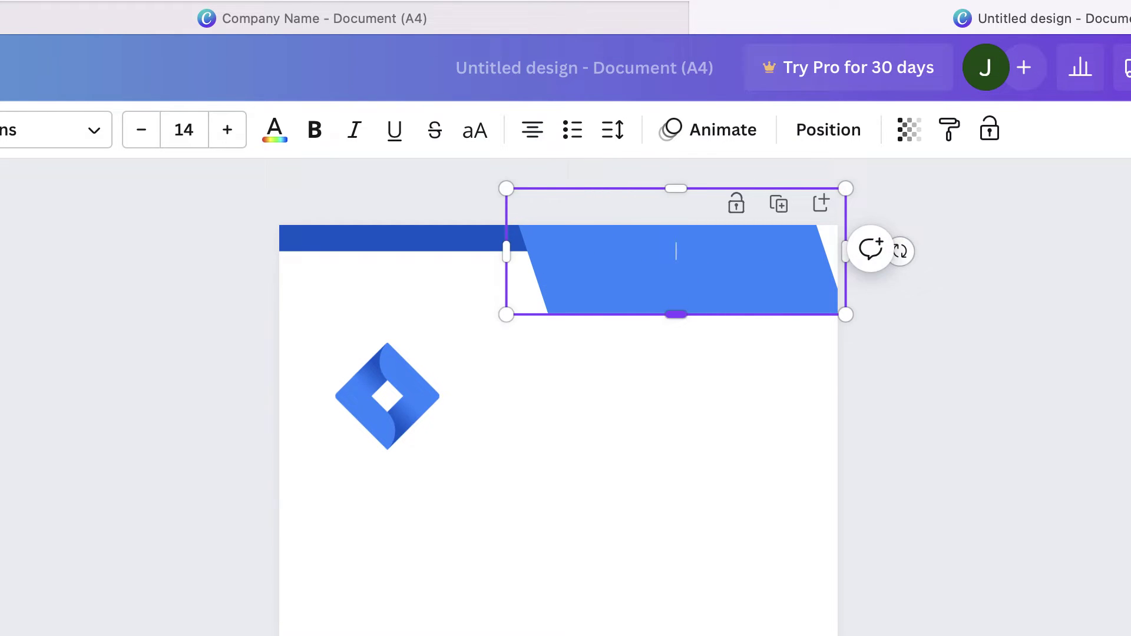
drag(676, 313, 676, 281)
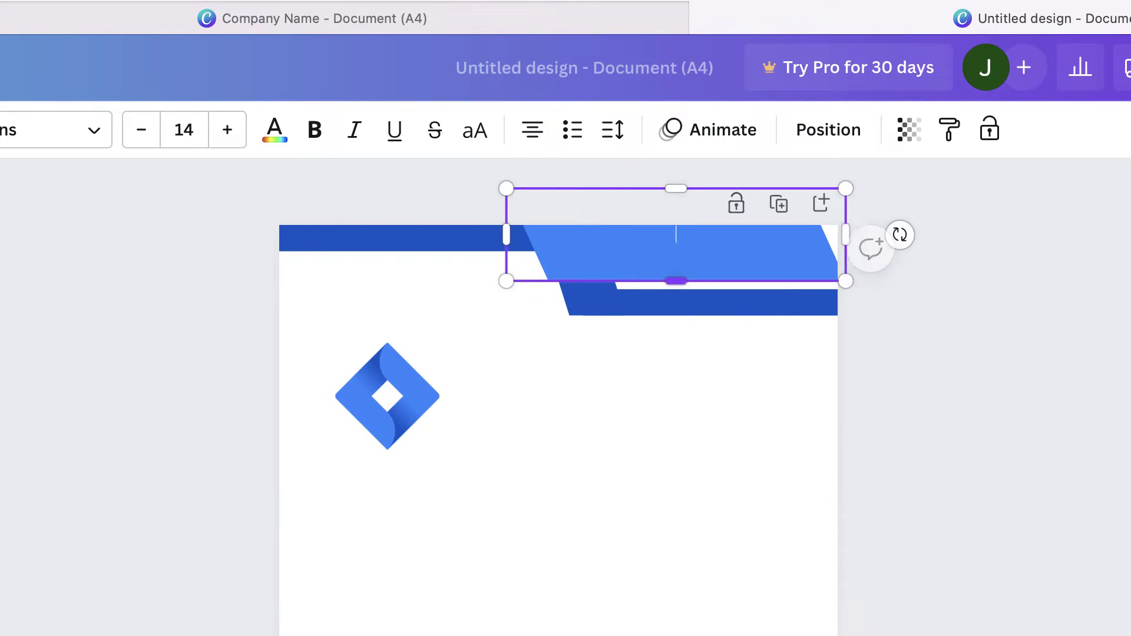
drag(846, 234, 872, 234)
drag(690, 234, 674, 234)
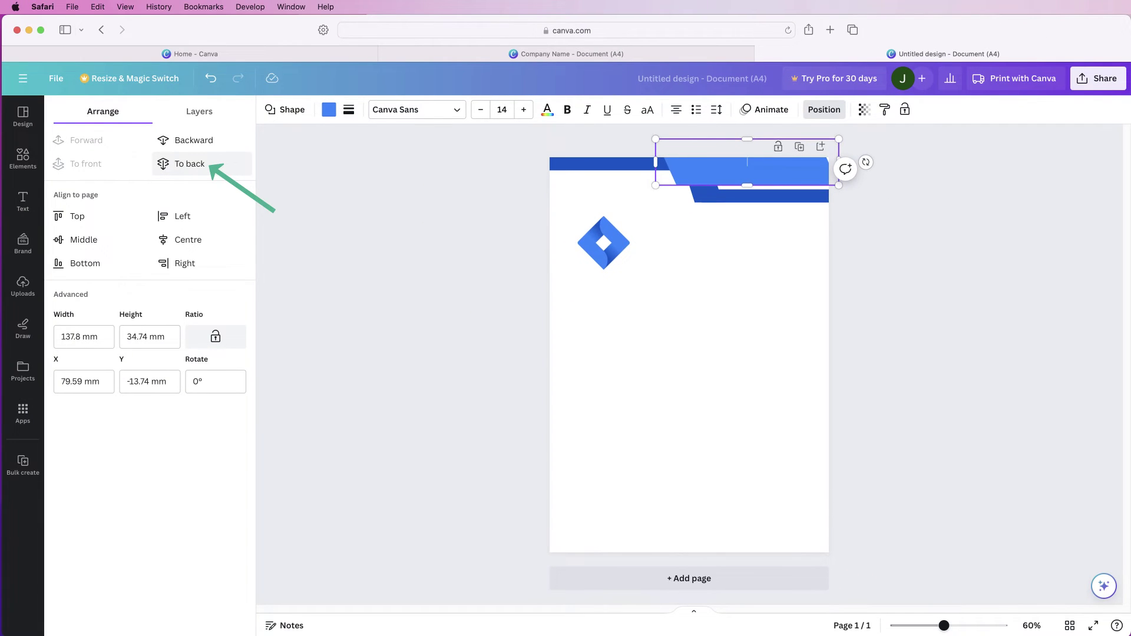
click(189, 164)
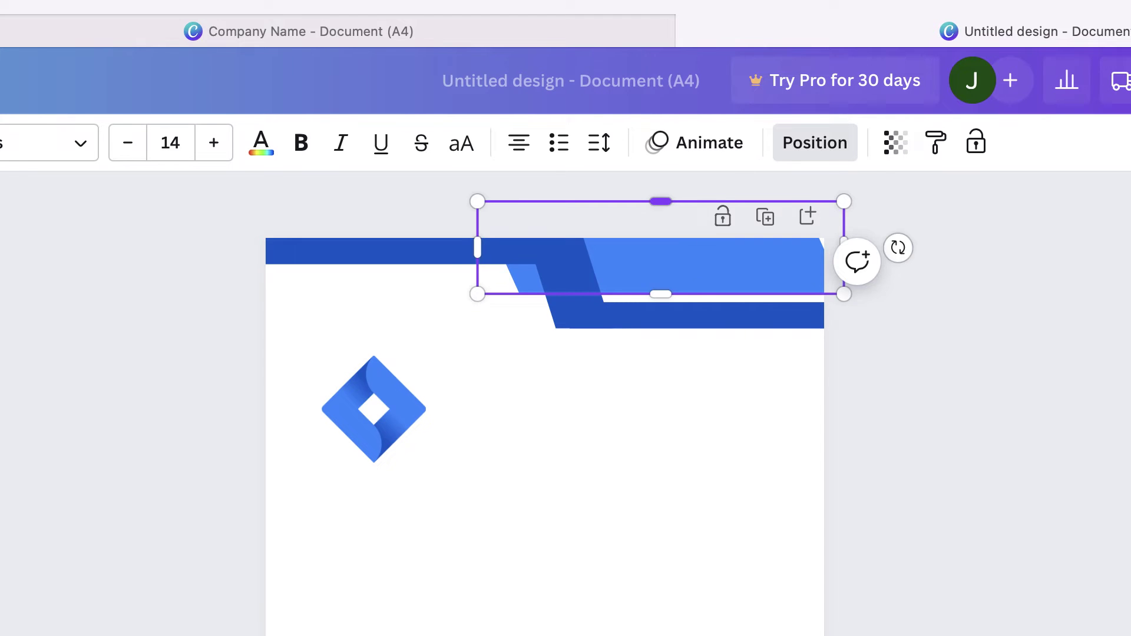
mouse_move(660, 201)
mouse_down()
mouse_move(661, 157)
mouse_move(660, 172)
mouse_up()
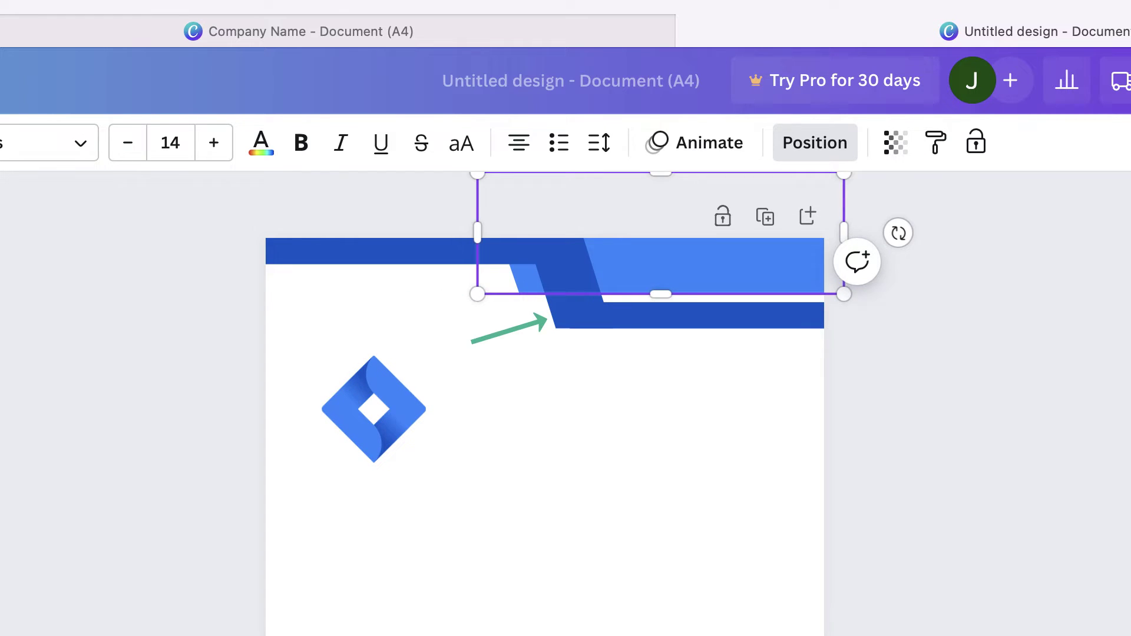
- Group all the header shapes and duplicate the group
click(546, 318)
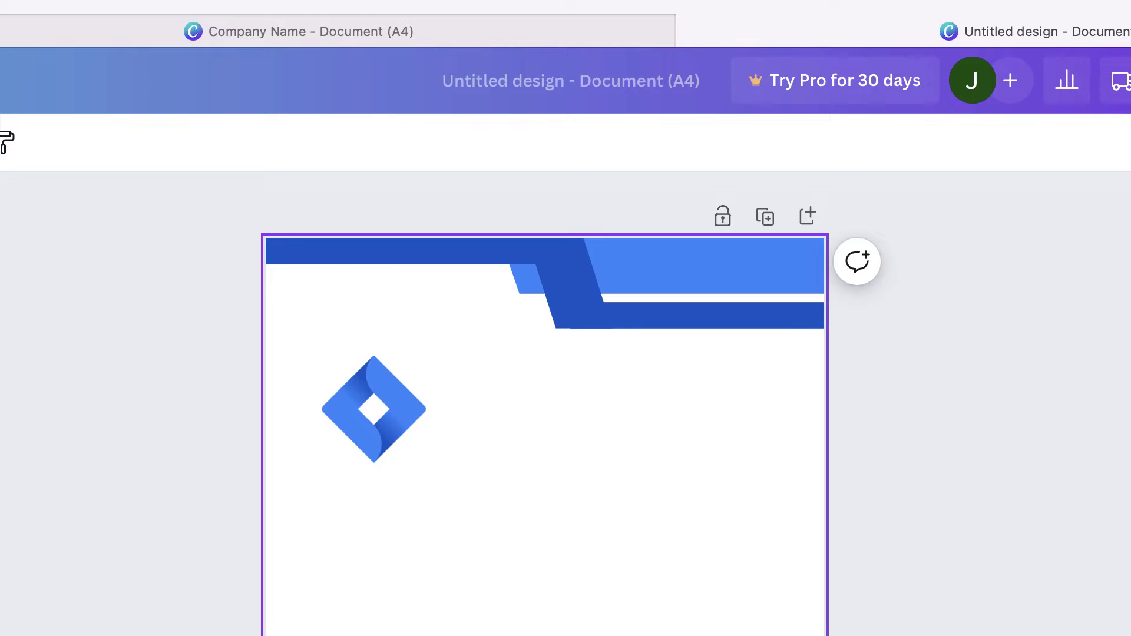
drag(666, 366, 472, 202)
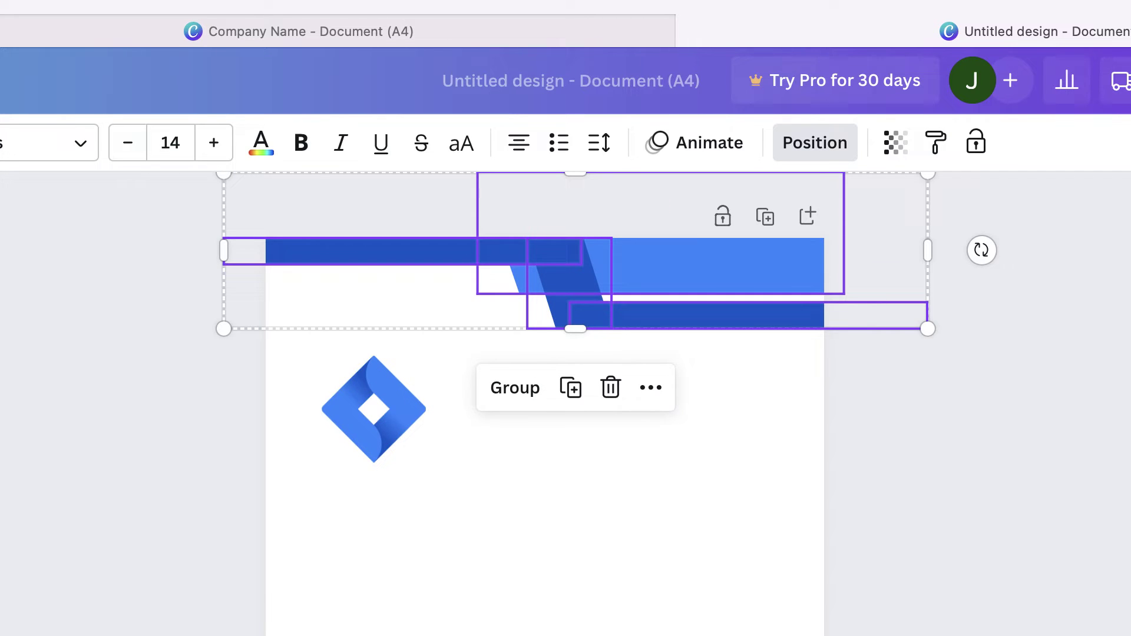
click(512, 389)
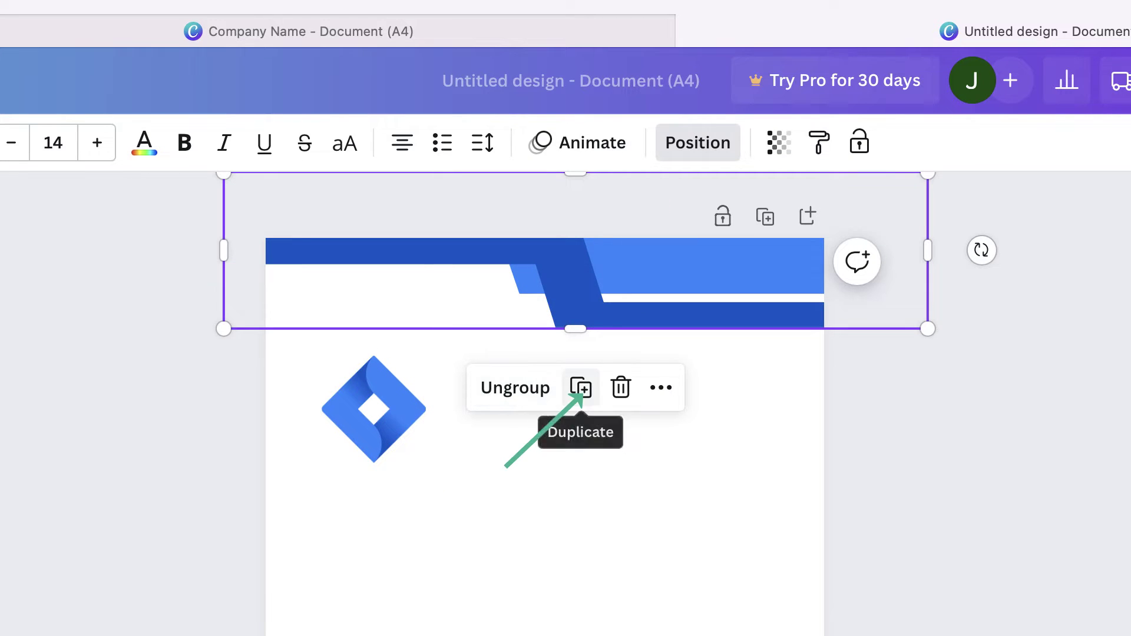
click(581, 388)
- Move the copy to the page bottom, rotated 180° and nudged into place as a footer
drag(613, 279, 672, 450)
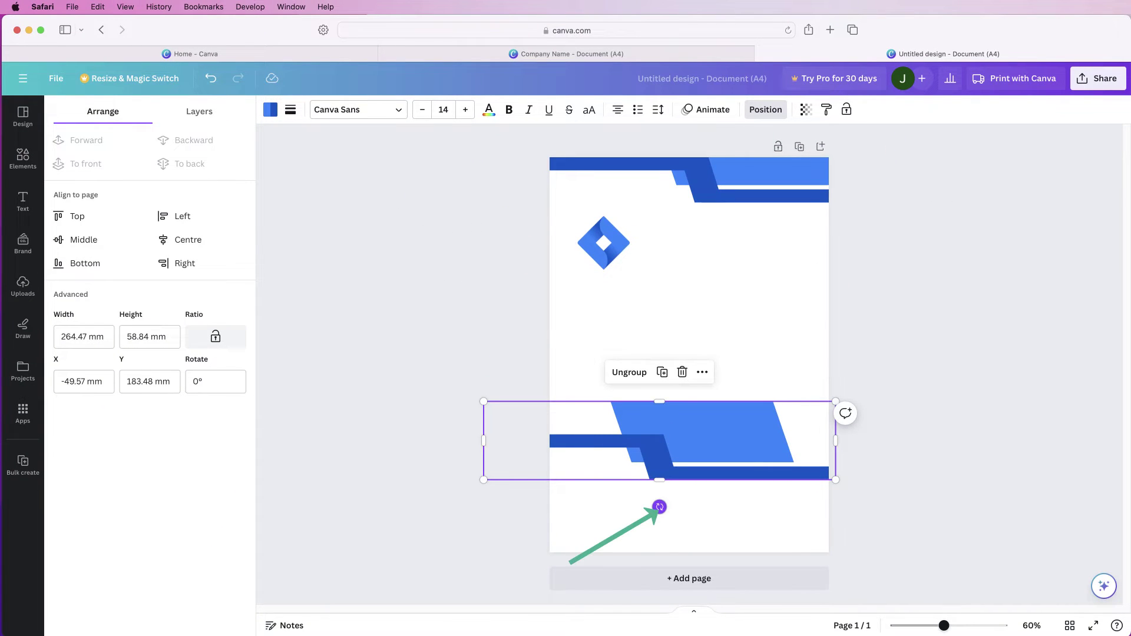
mouse_move(659, 506)
mouse_down()
mouse_move(655, 523)
mouse_move(605, 422)
mouse_move(686, 415)
mouse_move(666, 511)
mouse_up()
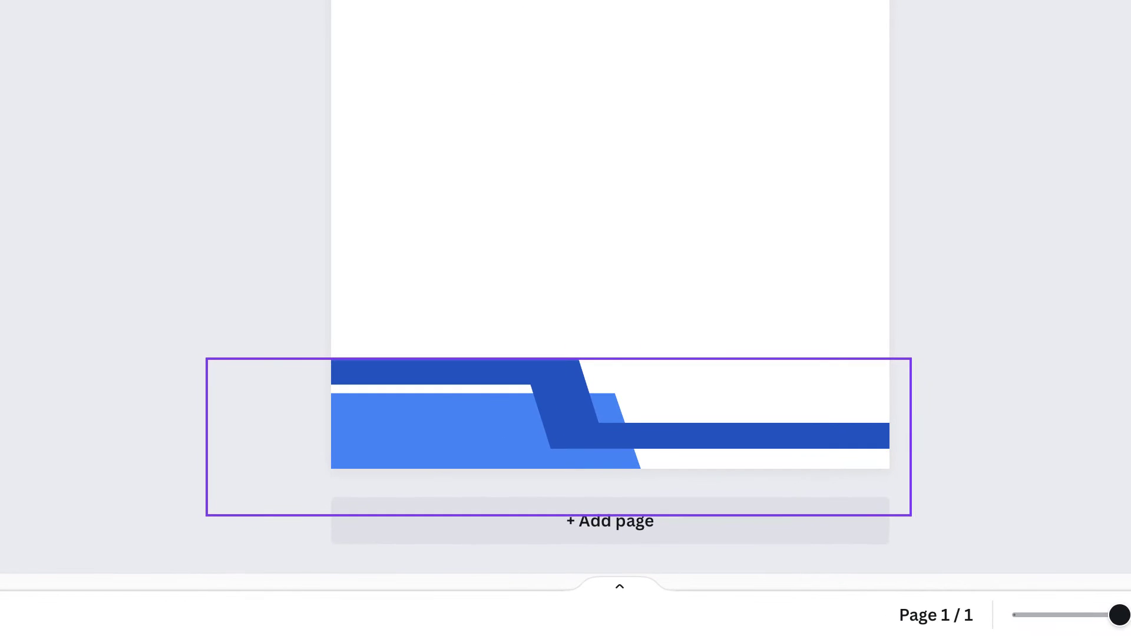
drag(551, 406, 550, 424)
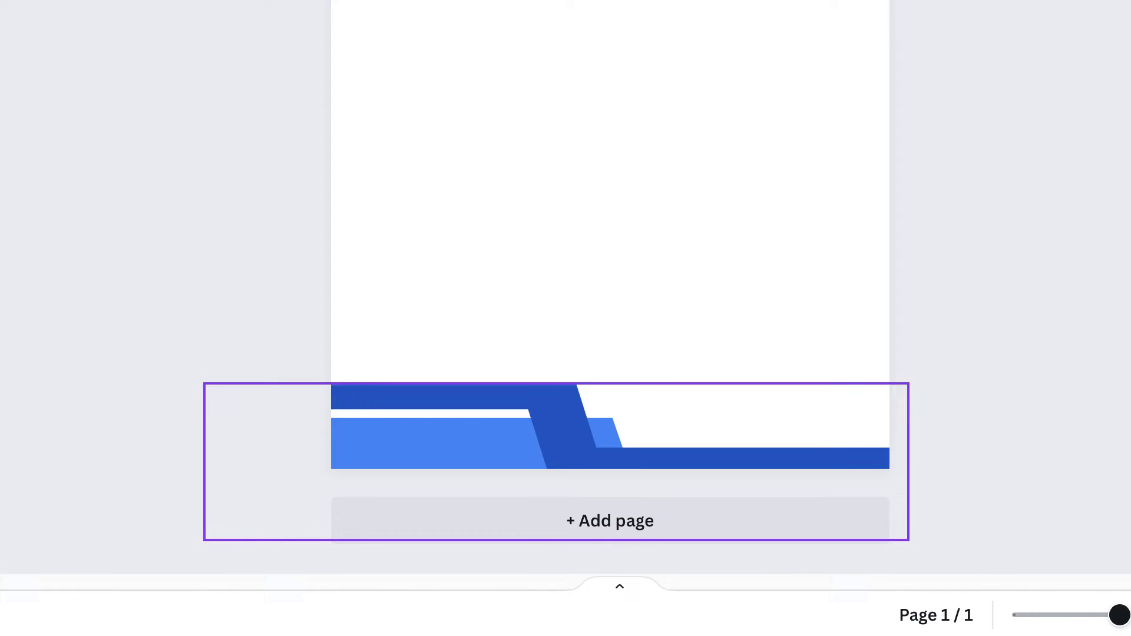
key(Left)
key(Left)
key(Left)
key(Left)
key(Left)
key(Left)
key(Left)
key(Left)
key(Left)
key(Left)
key(Left)
key(Left)
key(Left)
key(Left)
key(Left)
key(Left)
key(Up)
key(Up)
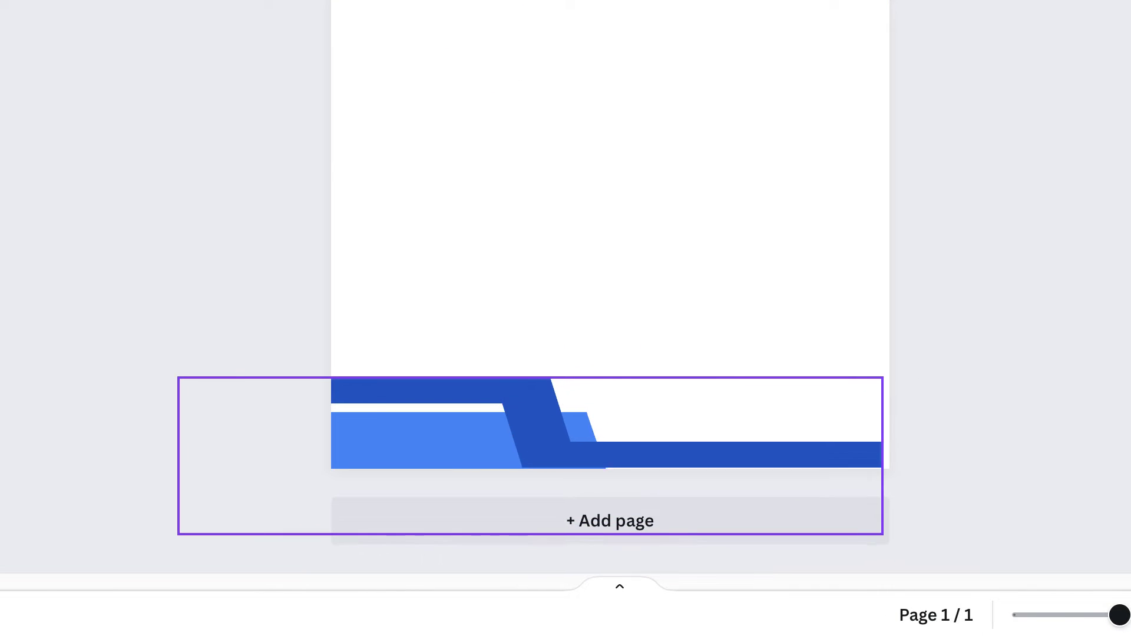
key(Left)
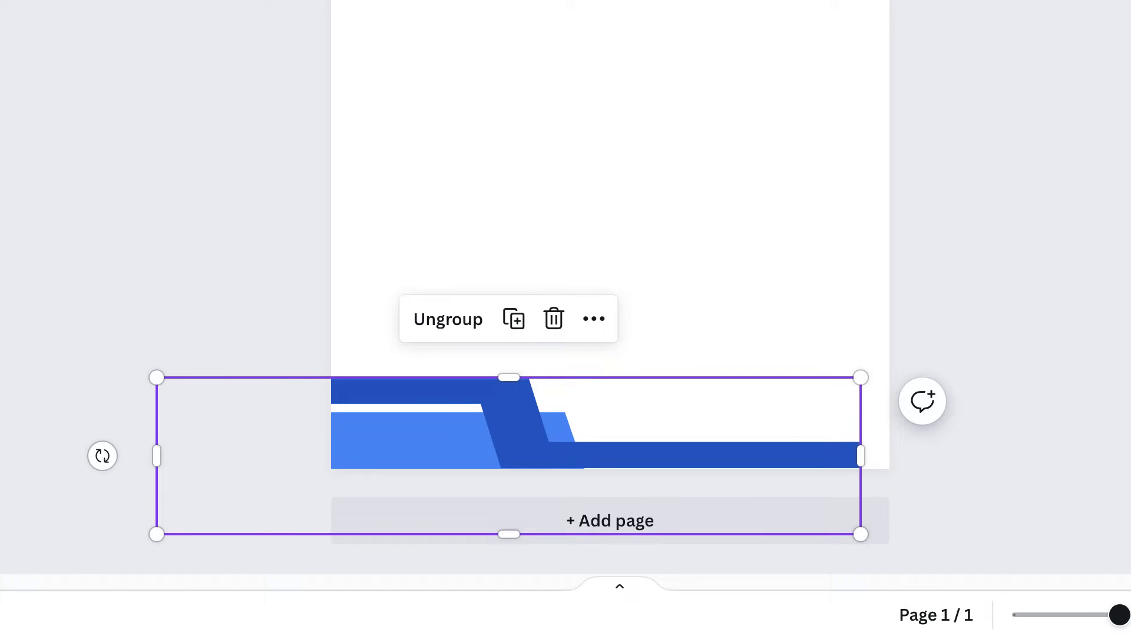
- Ungroup the footer and stretch its dark blue bar to the right page edge
click(448, 319)
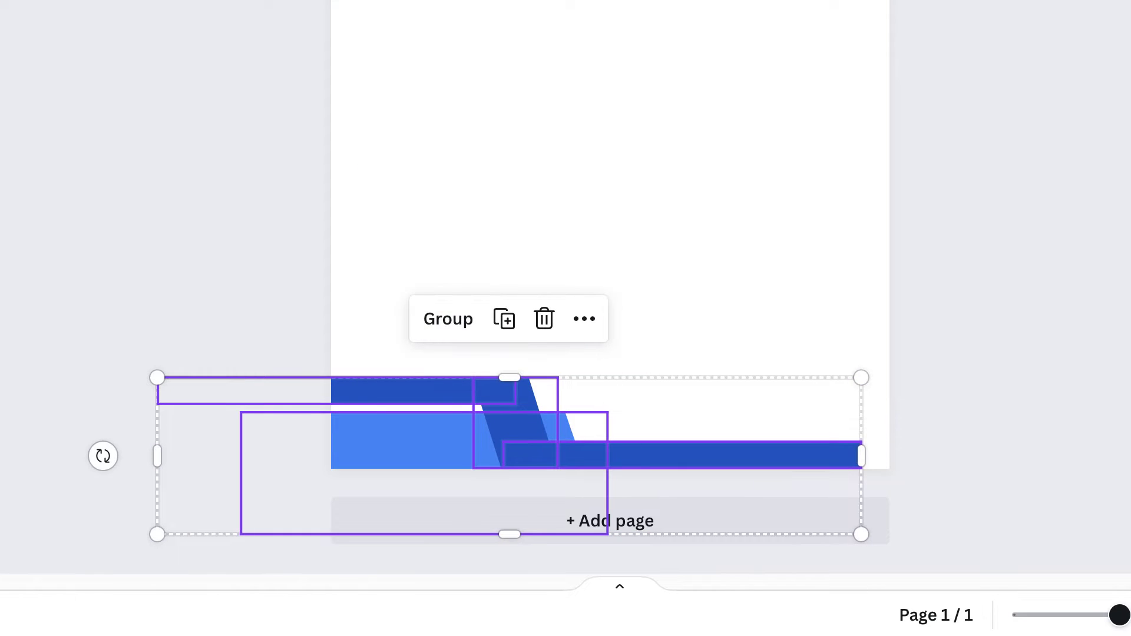
click(677, 330)
click(682, 455)
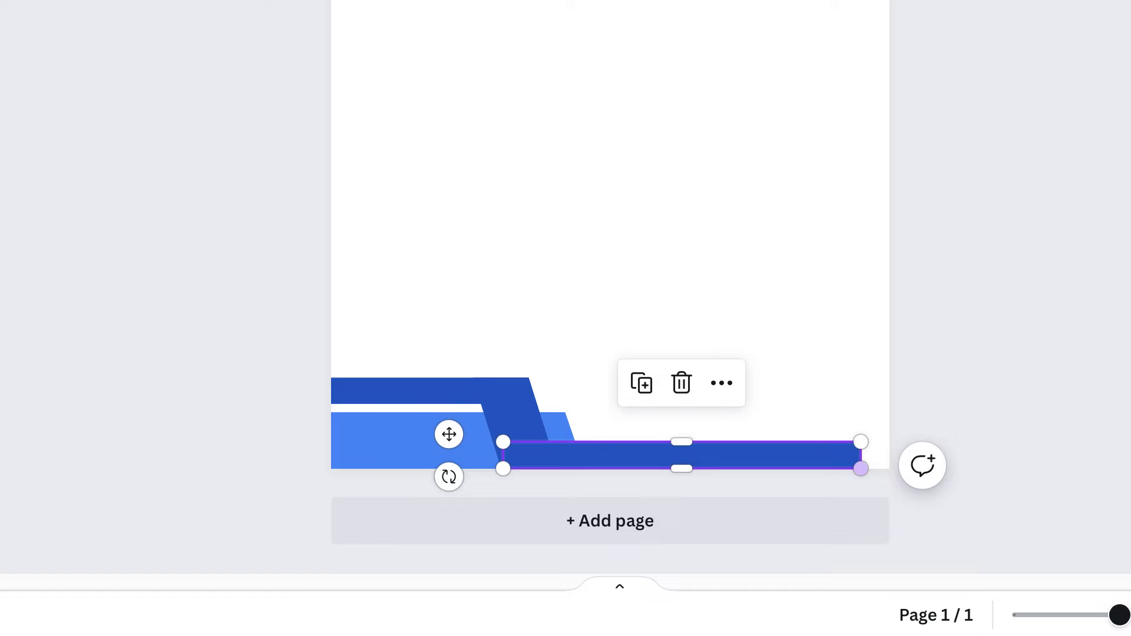
drag(861, 468, 905, 473)
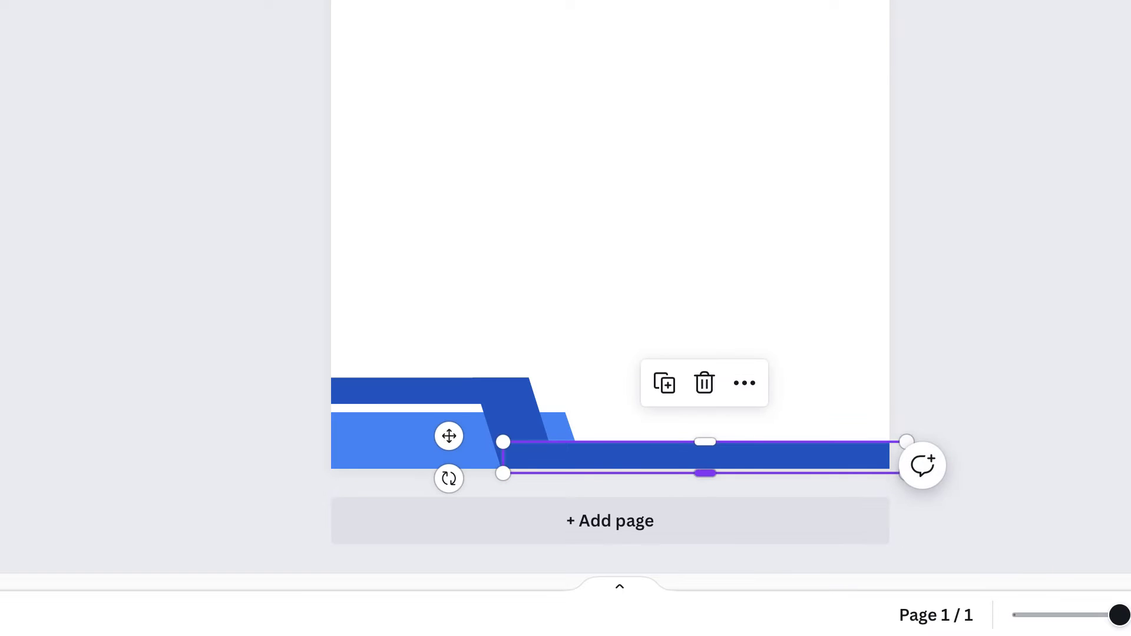
- Select all the footer shapes and group them into one unit
click(730, 312)
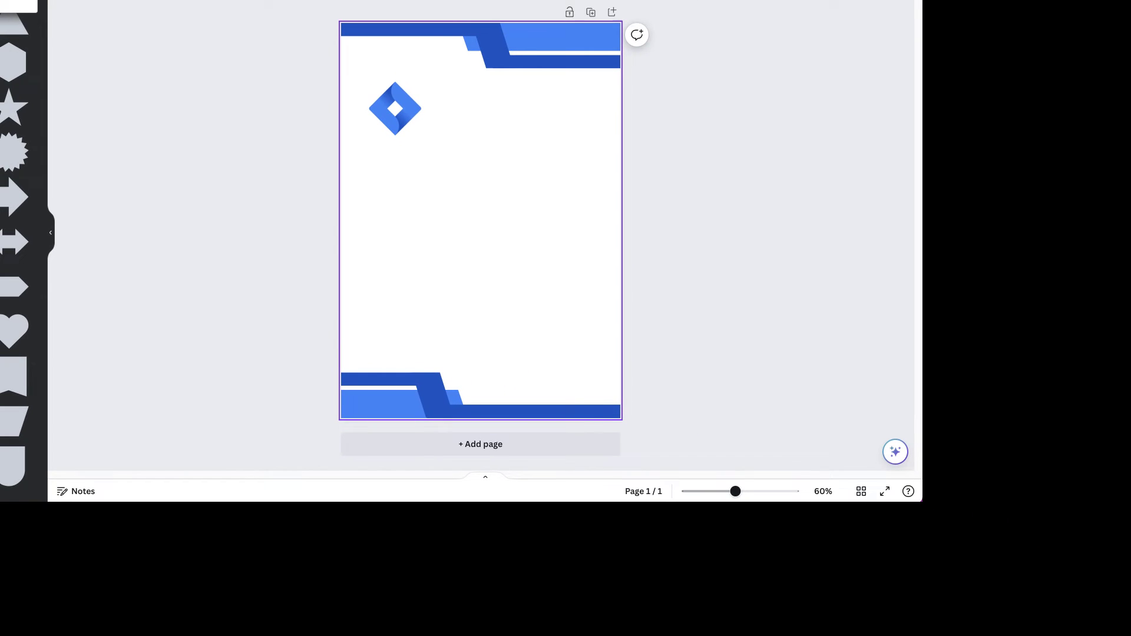
drag(596, 309, 480, 407)
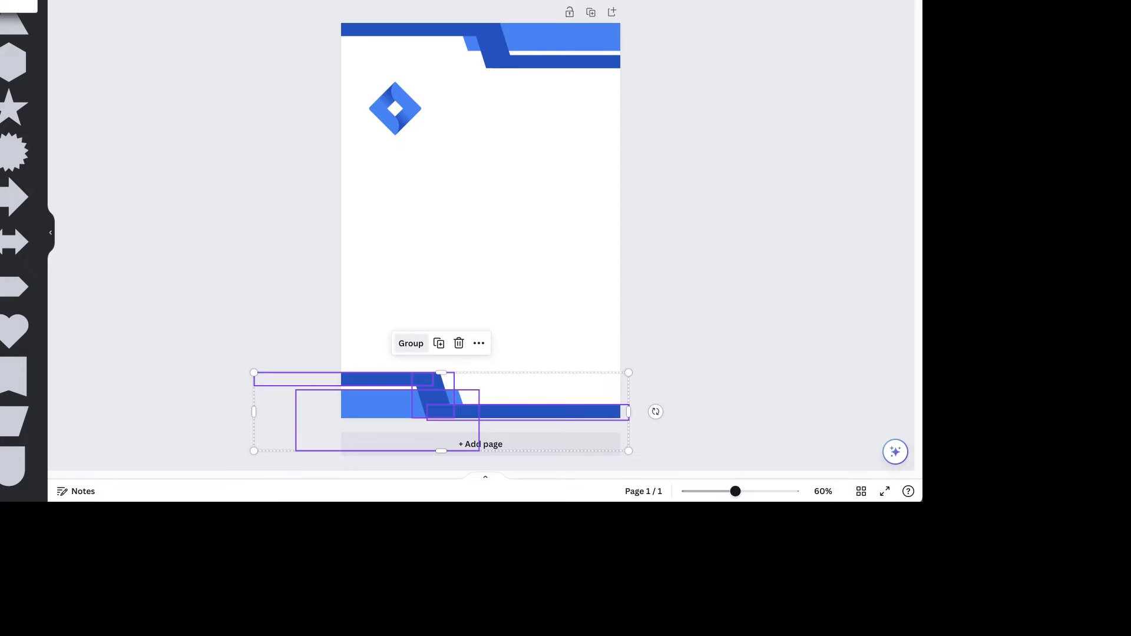
click(411, 343)
click(471, 277)
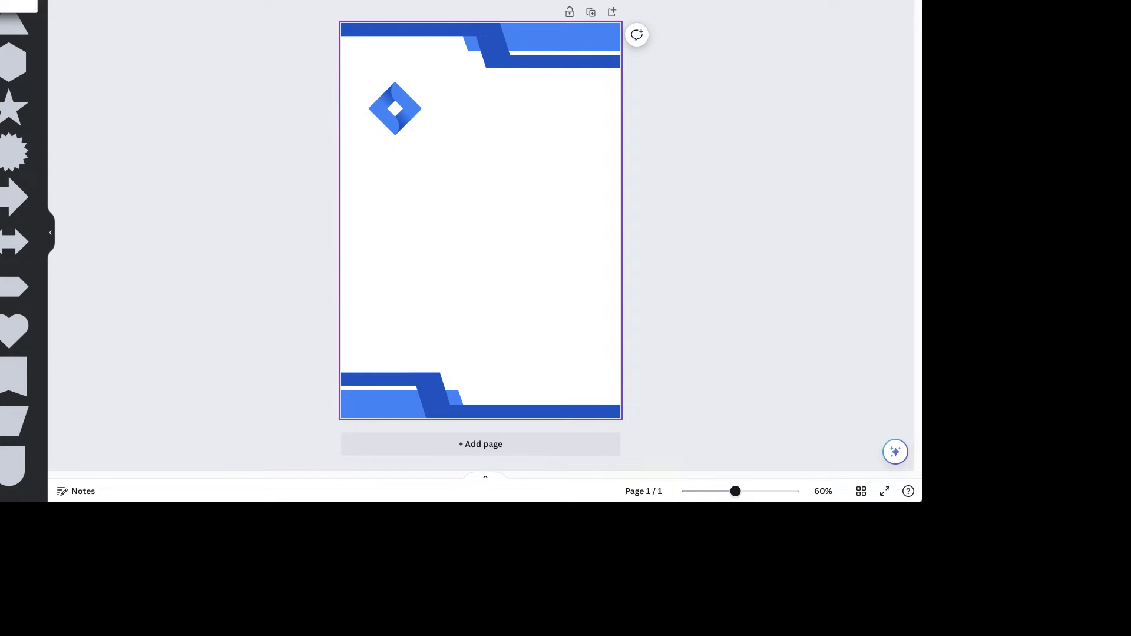
- Add a subheading and fix its misspelling to read 'Company Name'
click(0, 54)
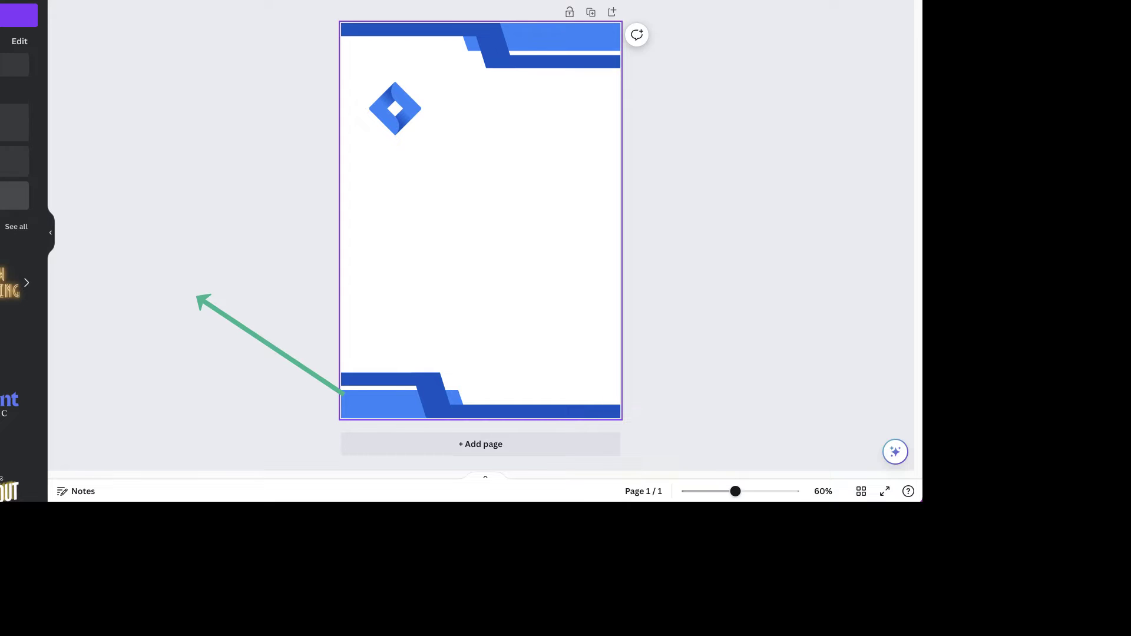
click(12, 161)
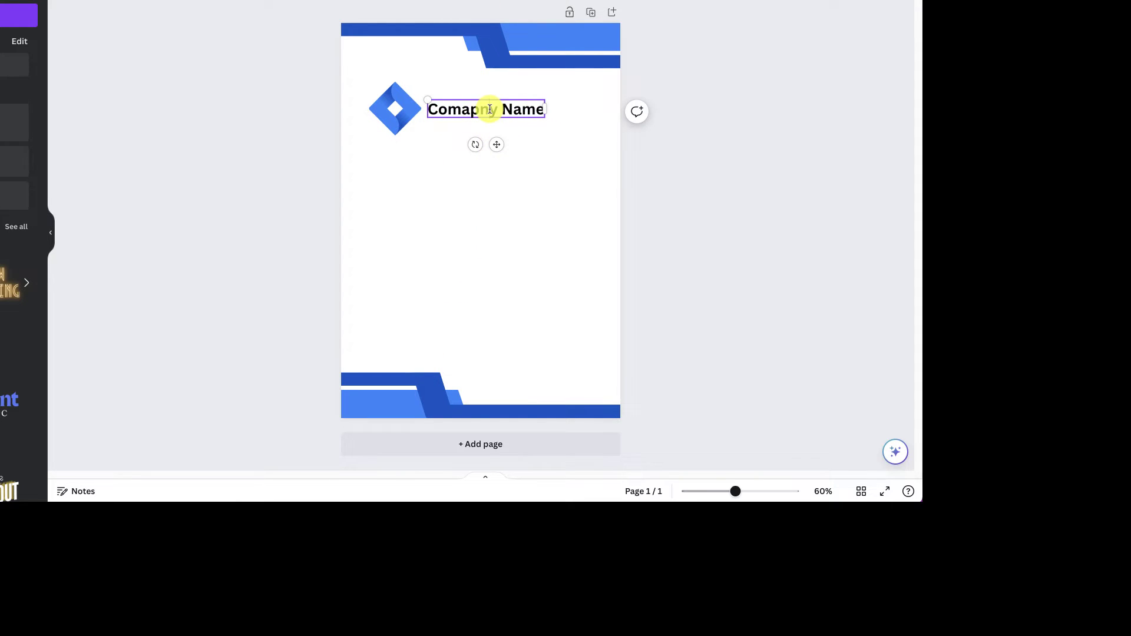
click(491, 108)
key(BackSpace)
key(BackSpace)
key(BackSpace)
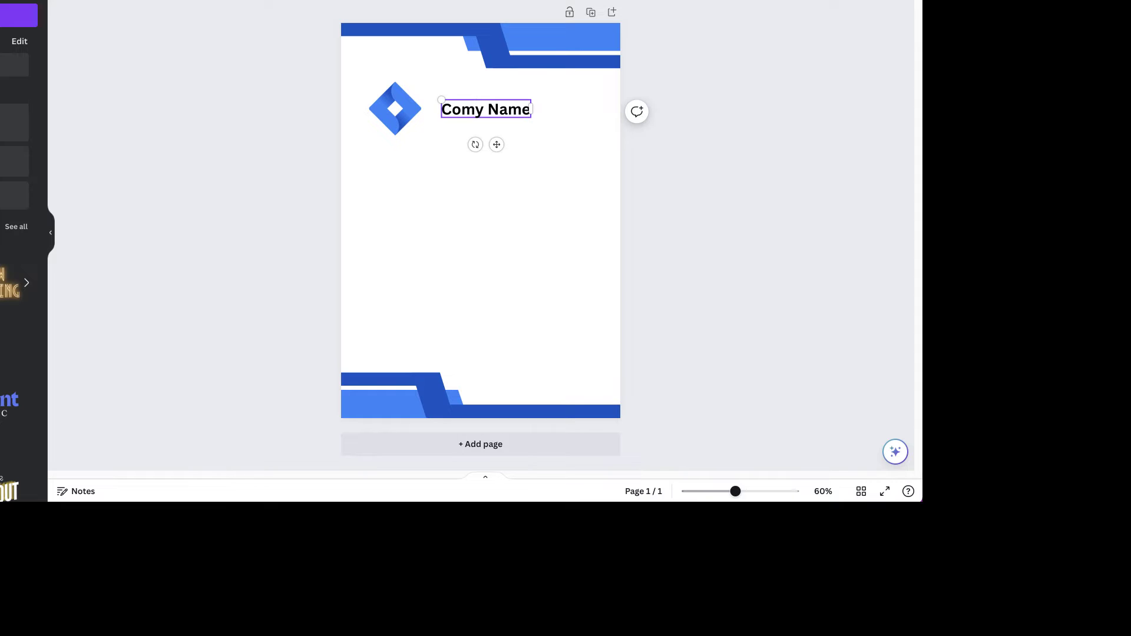
text(pan)
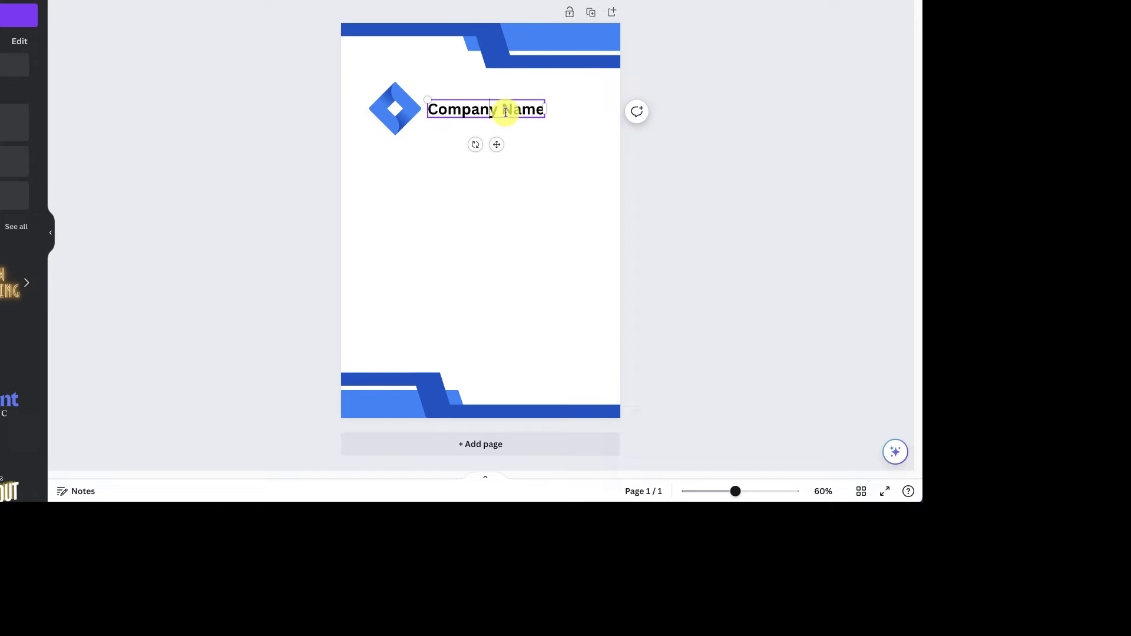
click(526, 139)
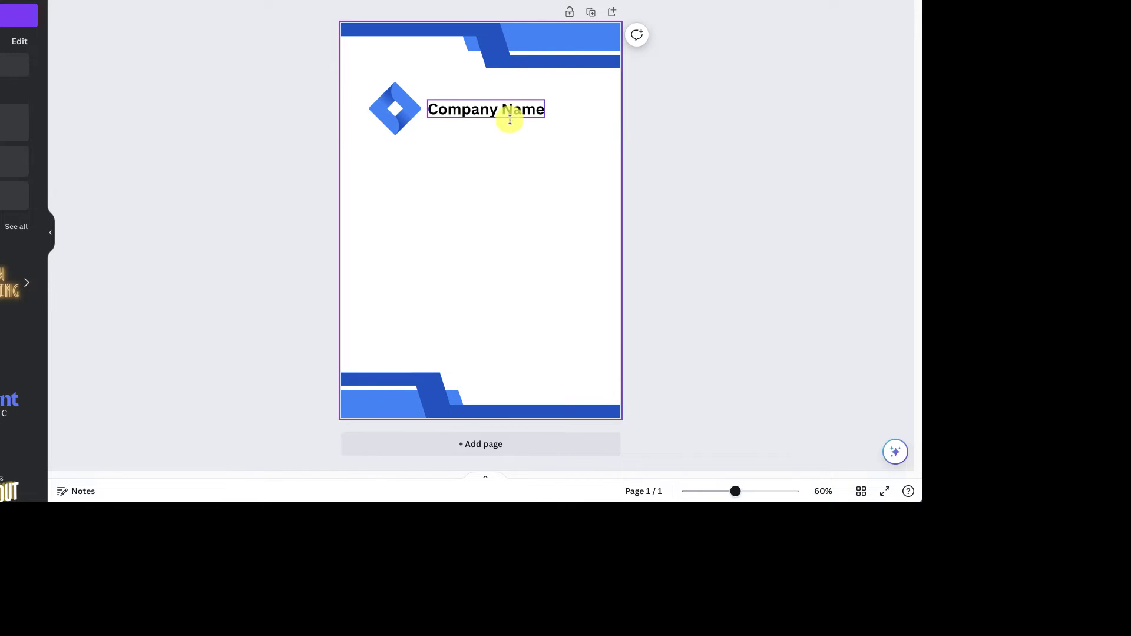
- Colour the Company Name heading in the letterhead's dark blue
click(509, 111)
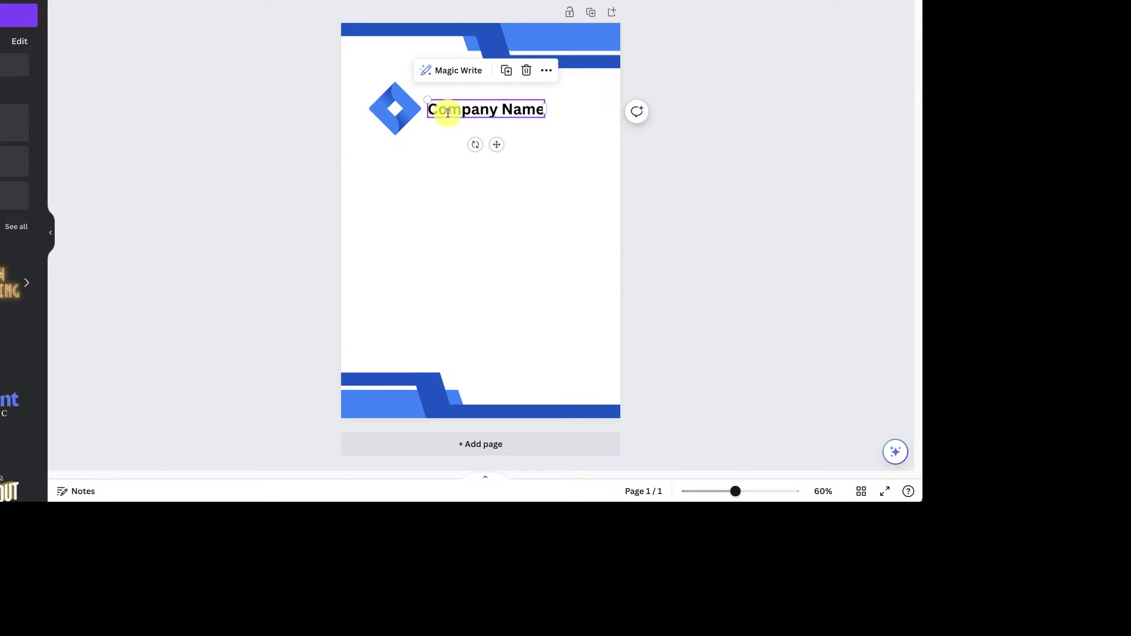
click(231, 0)
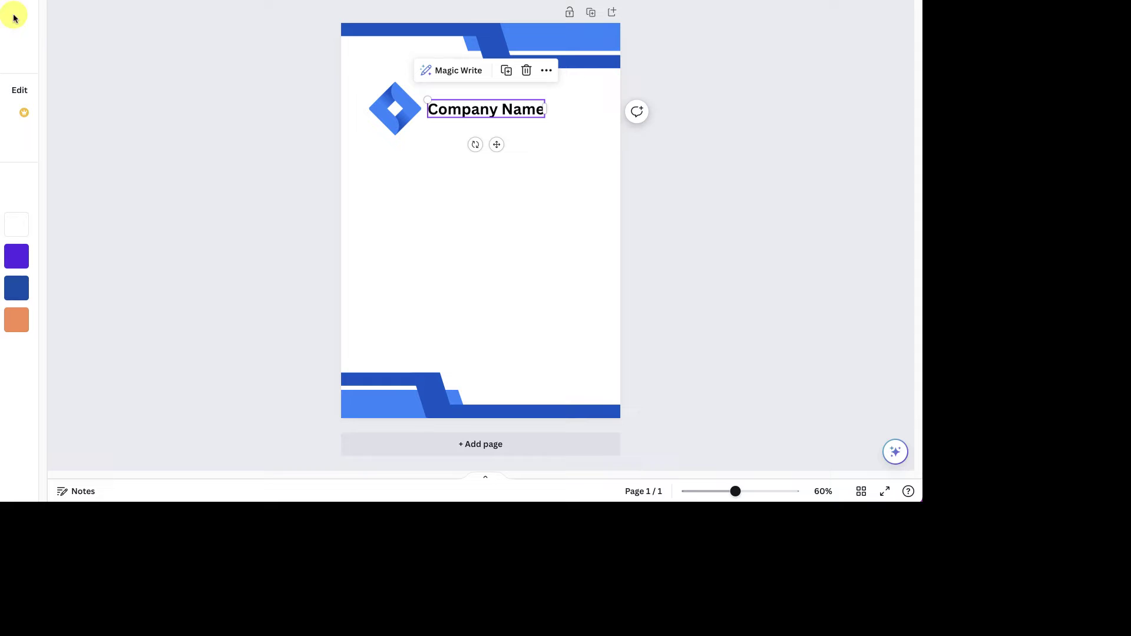
click(0, 47)
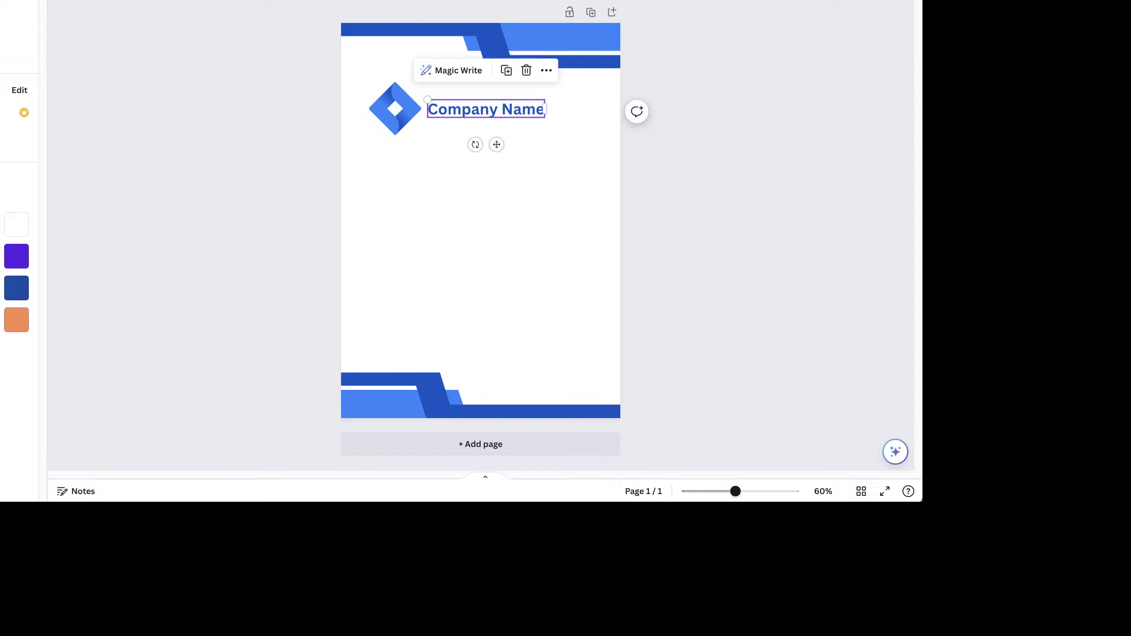
click(541, 144)
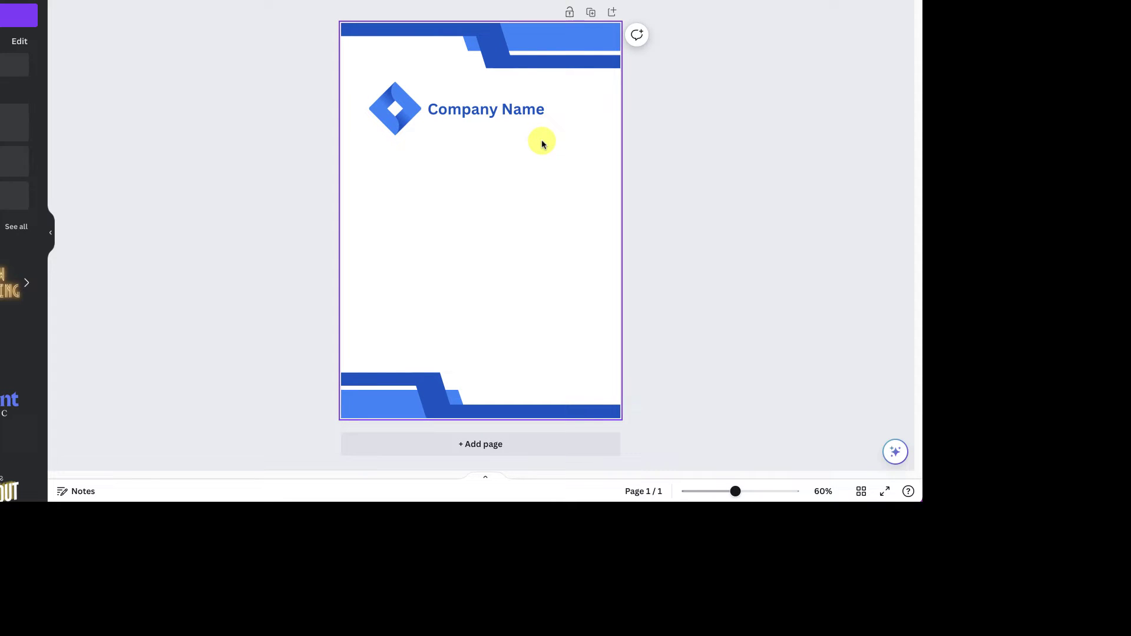
click(494, 111)
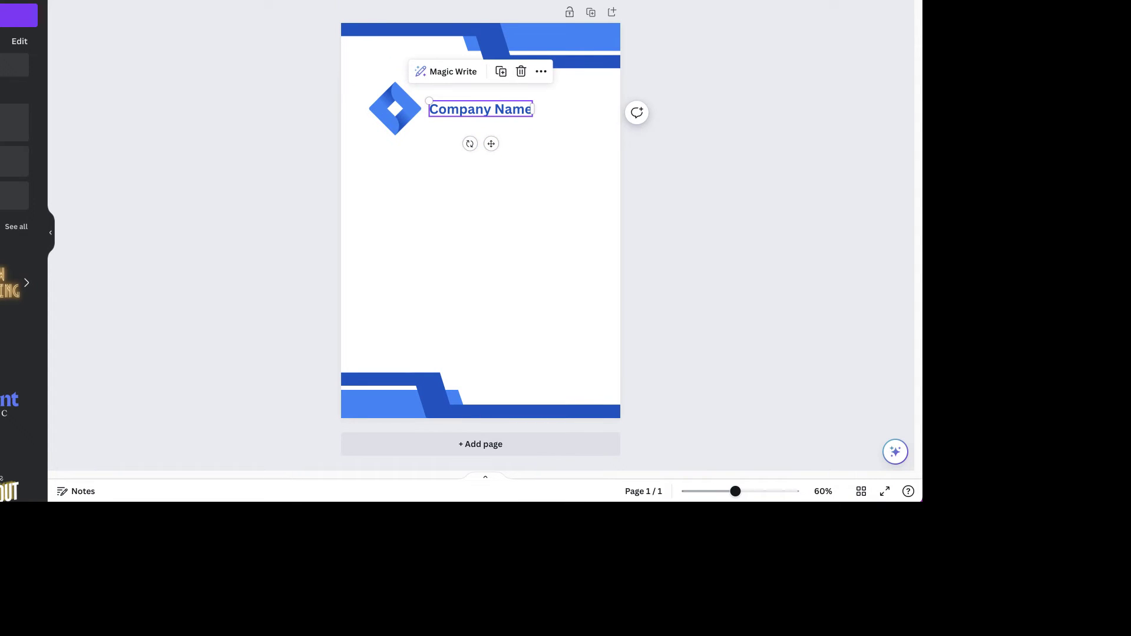
- Give Company Name a new font, shift it nearer the logo, and add a body text box
click(119, 1)
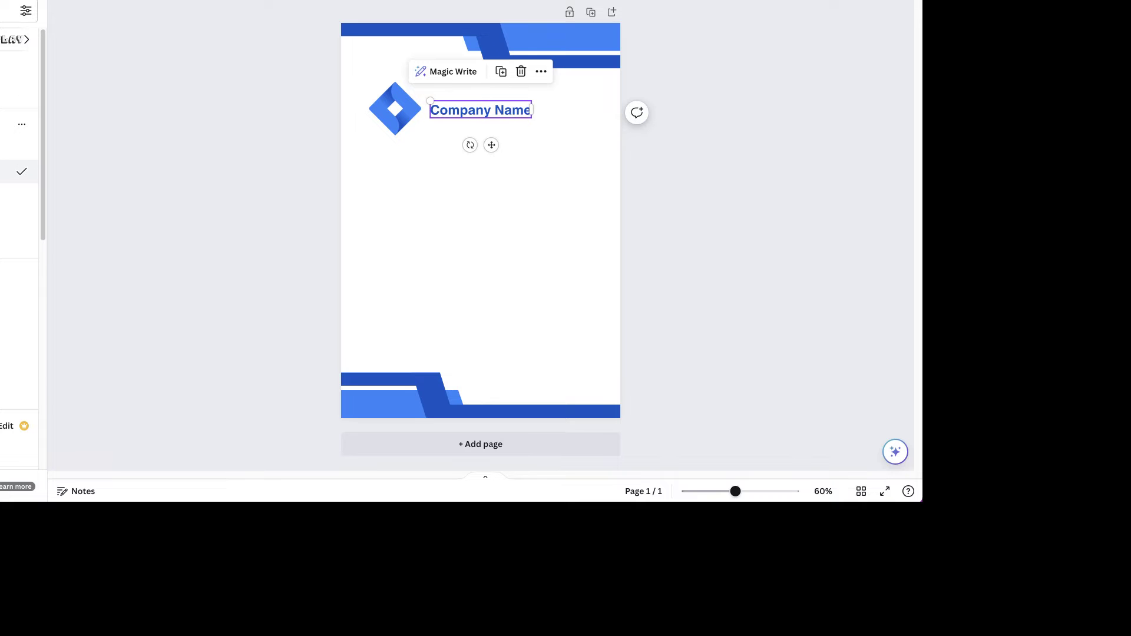
drag(491, 146, 488, 144)
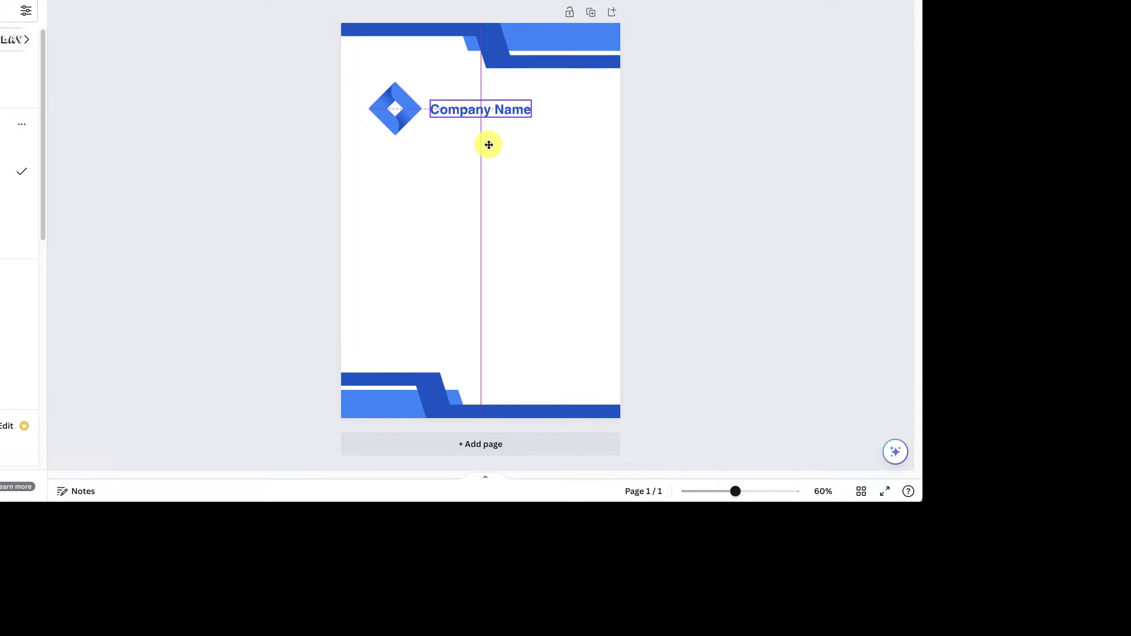
click(453, 245)
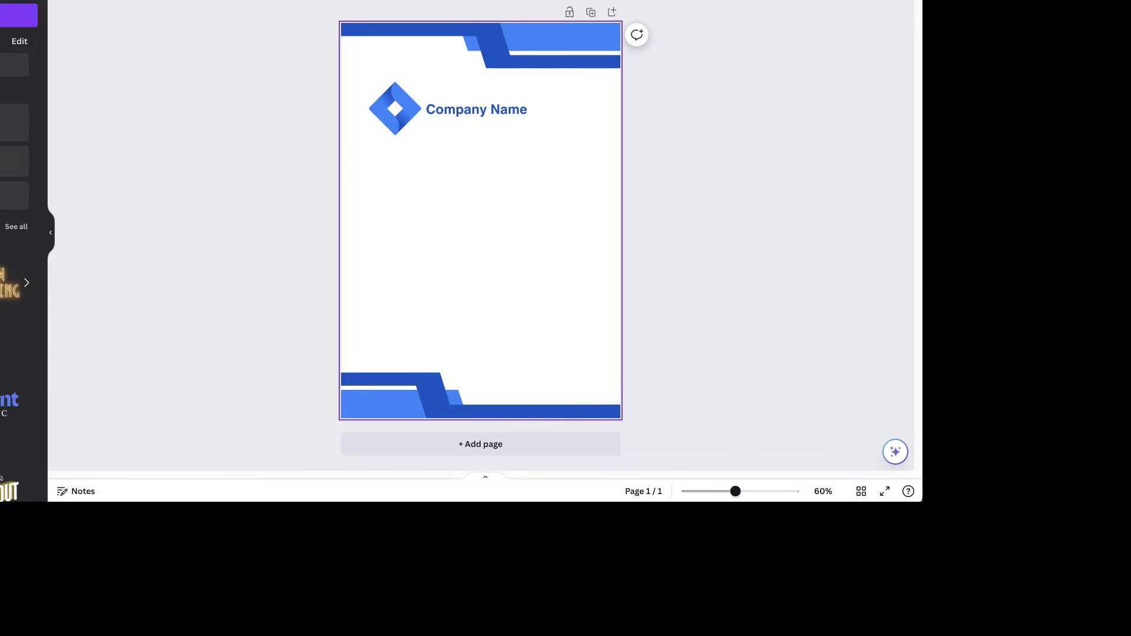
click(12, 195)
- Paste the environmental letter into the body placeholder and make it size 18 black text
click(501, 226)
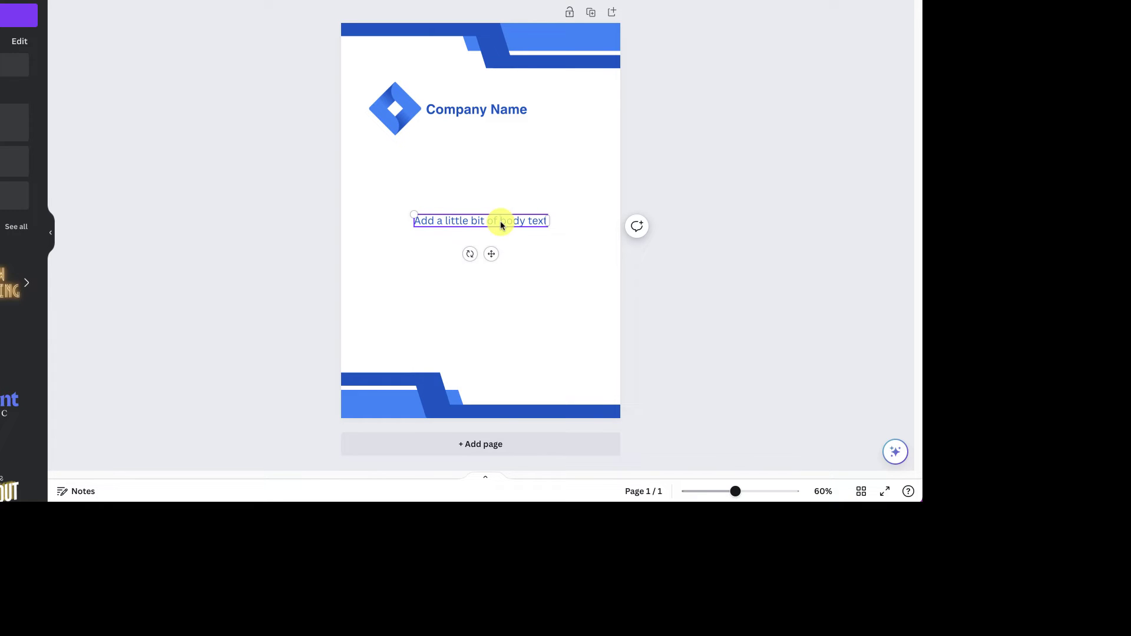
double_click(498, 227)
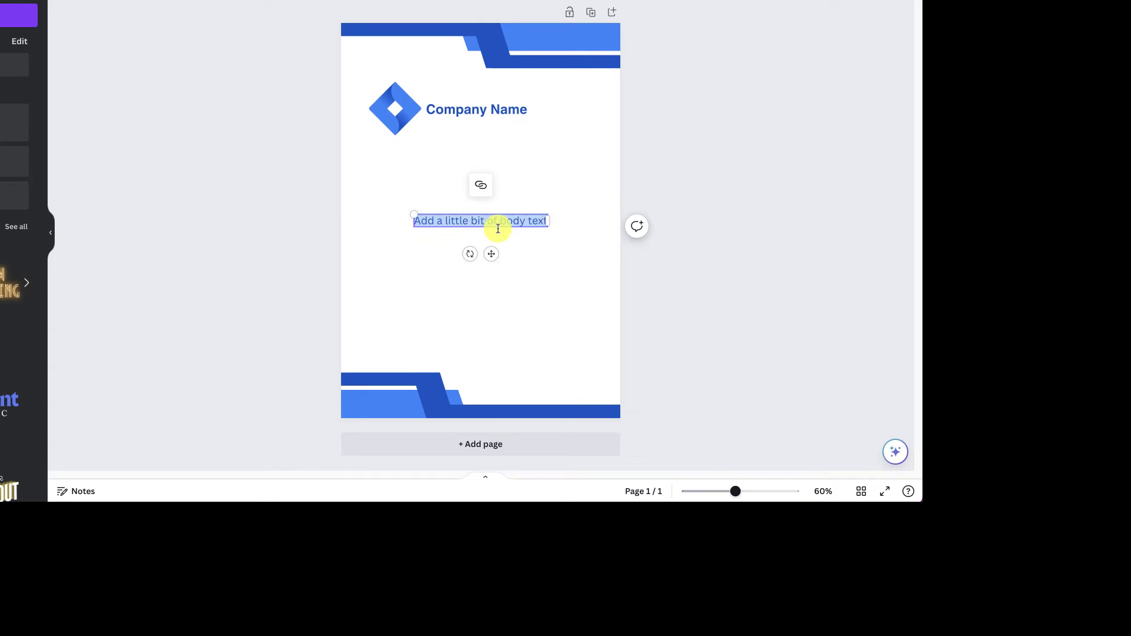
key(ctrl+v)
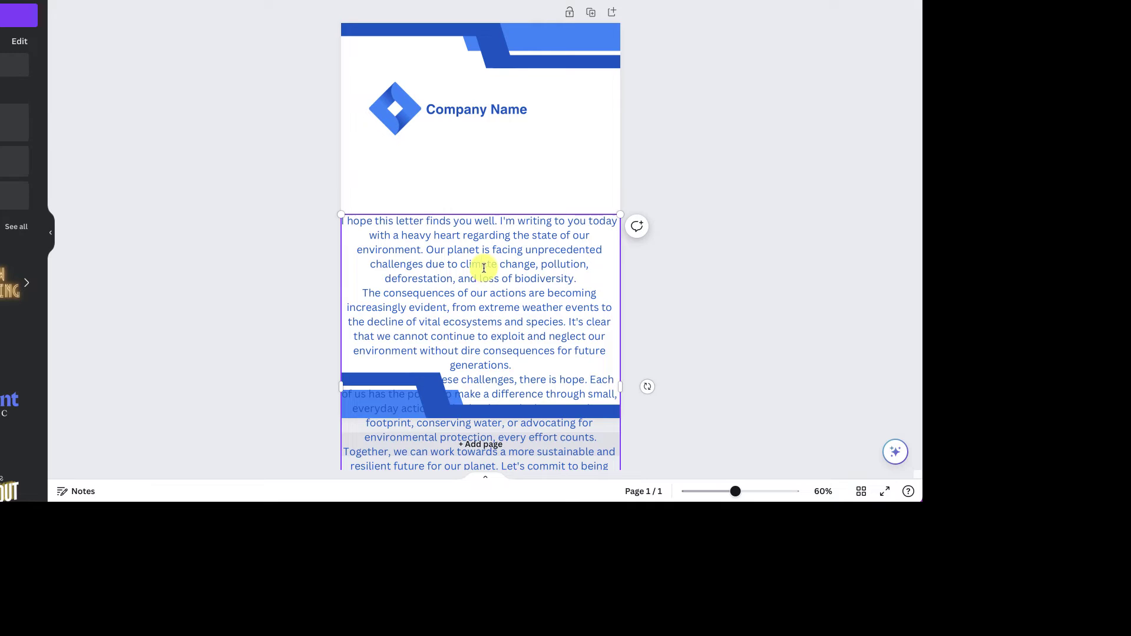
key(ctrl+a)
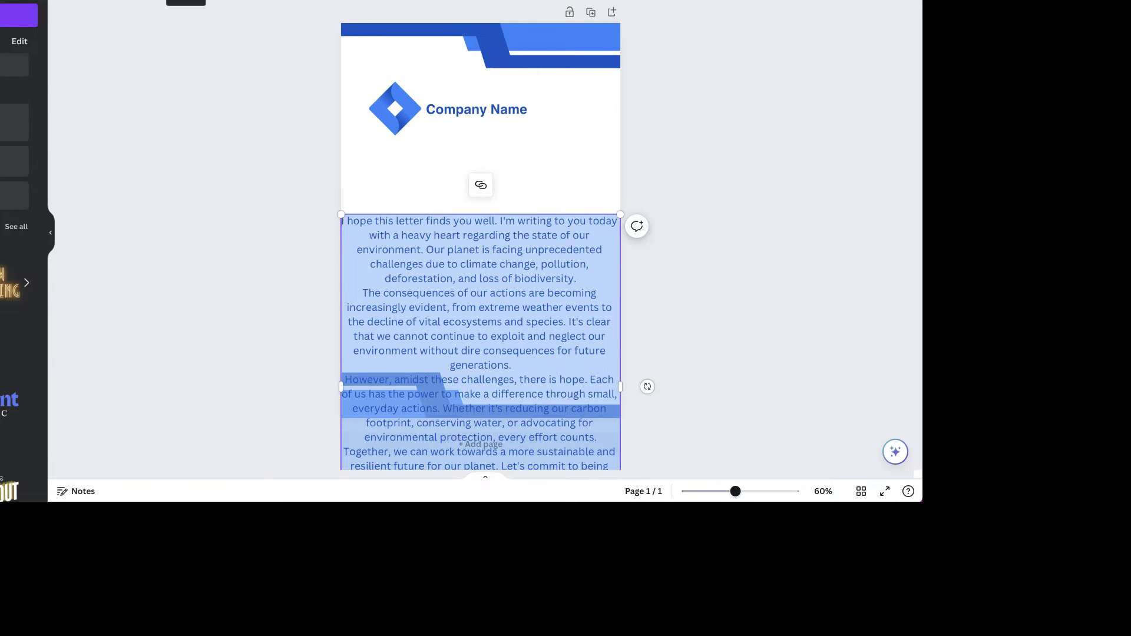
click(186, 0)
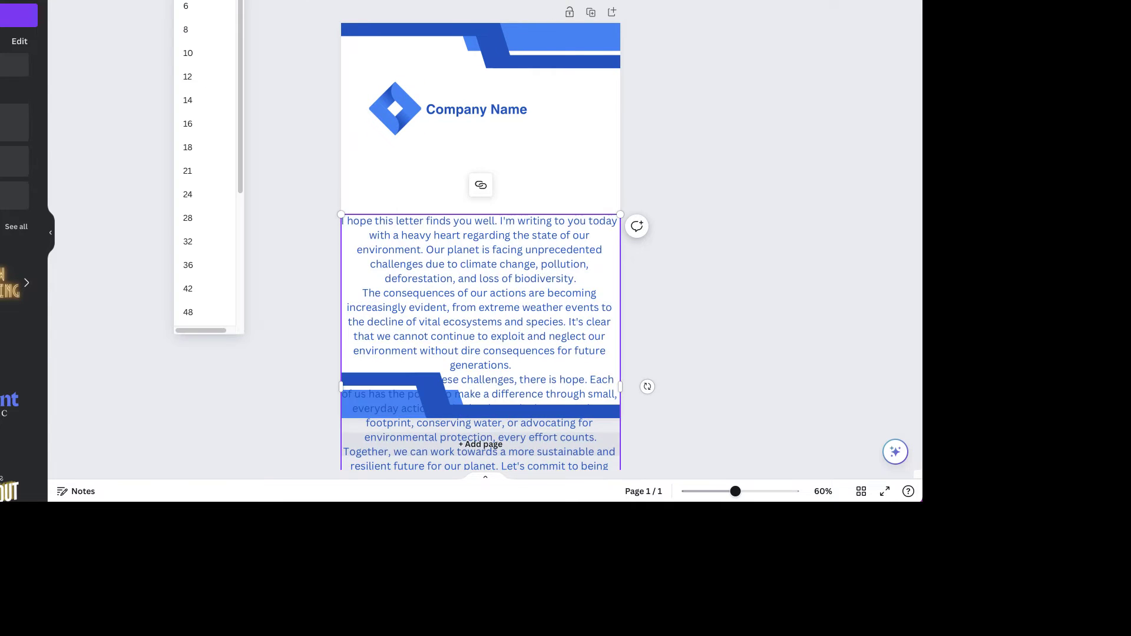
click(187, 147)
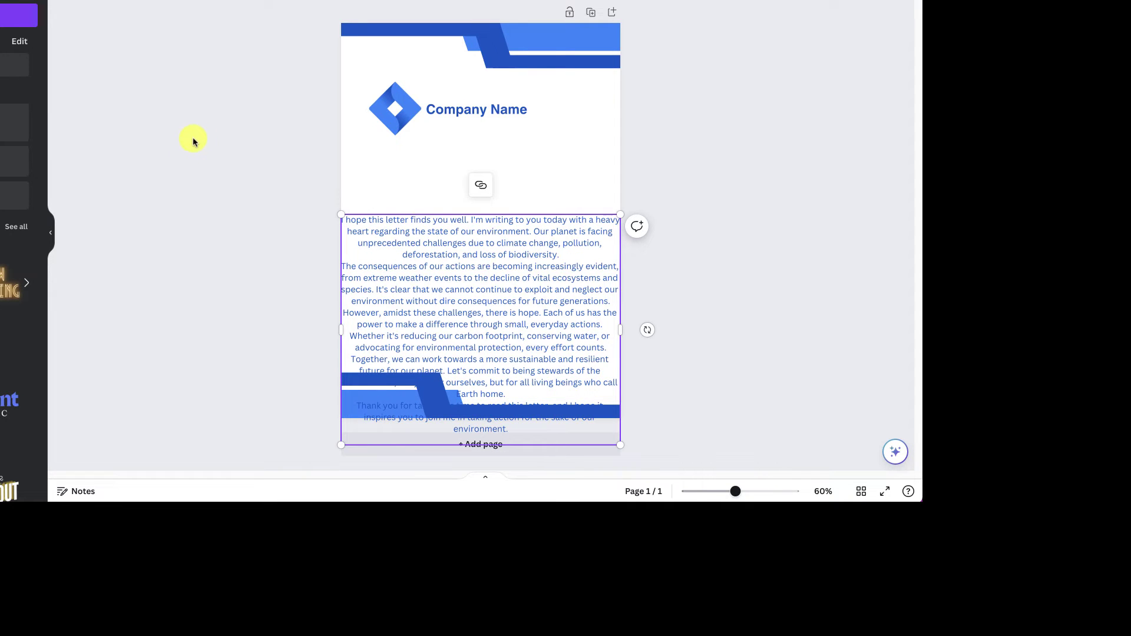
click(230, 0)
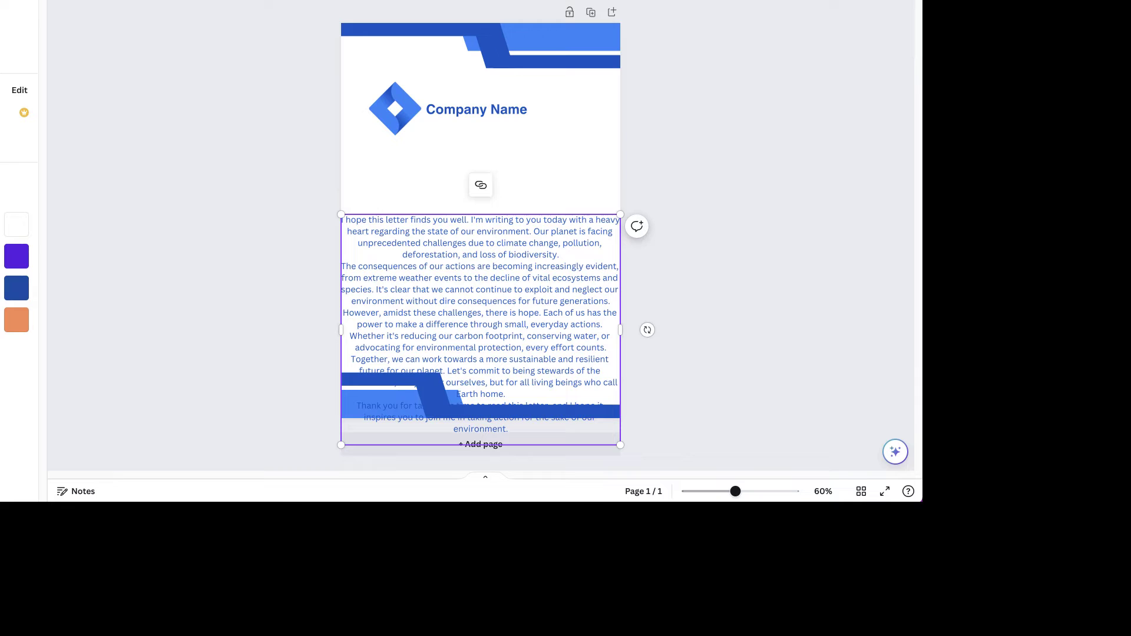
click(0, 225)
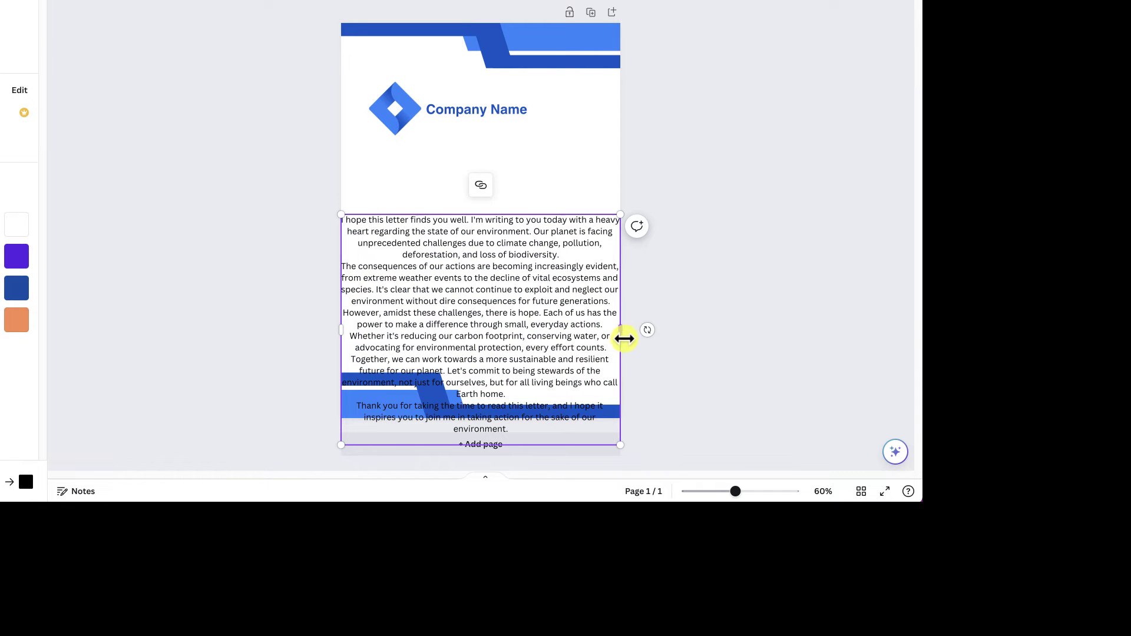
- Narrow the letter box, move it under the heading, shrink the text and left-align it
drag(620, 332, 561, 331)
drag(480, 306, 527, 243)
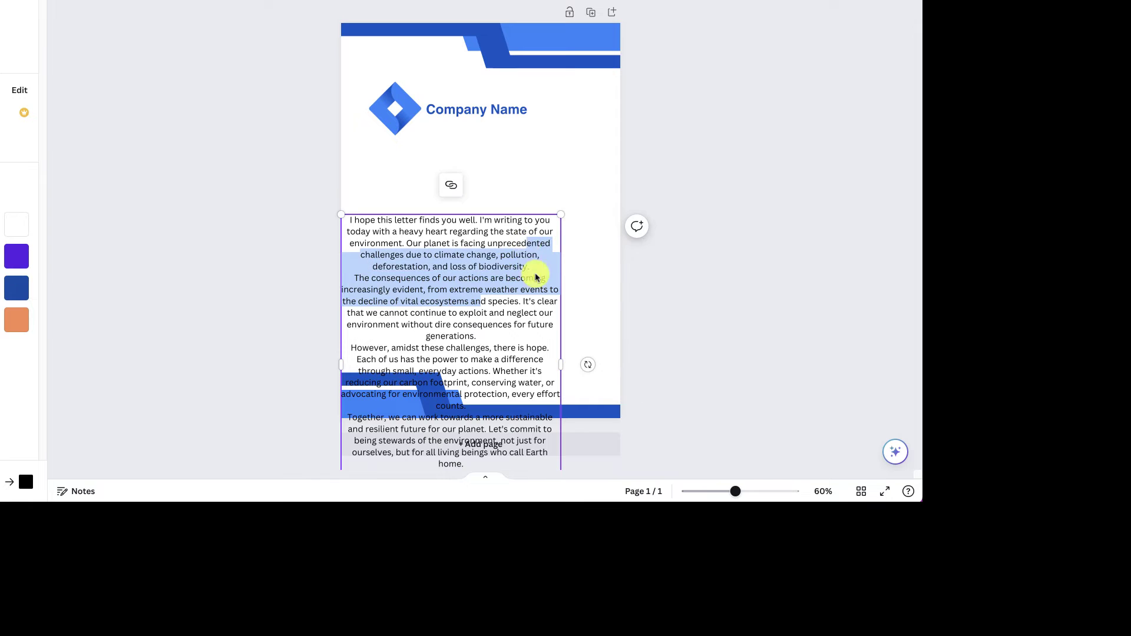
click(588, 287)
drag(498, 292, 535, 212)
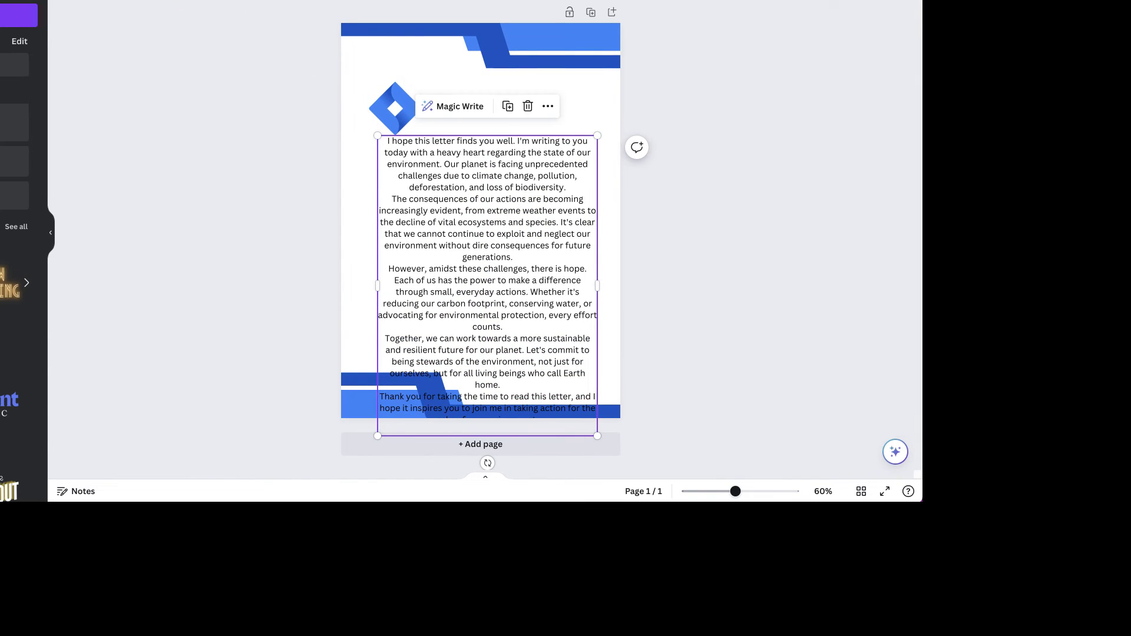
click(185, 3)
click(185, 100)
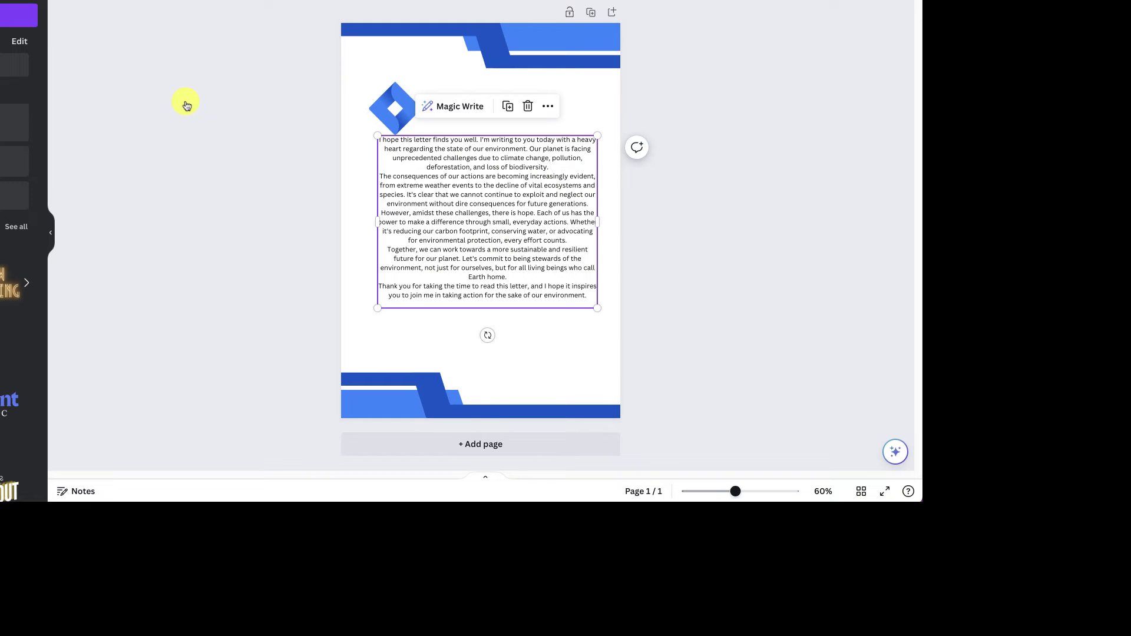
drag(500, 222, 498, 235)
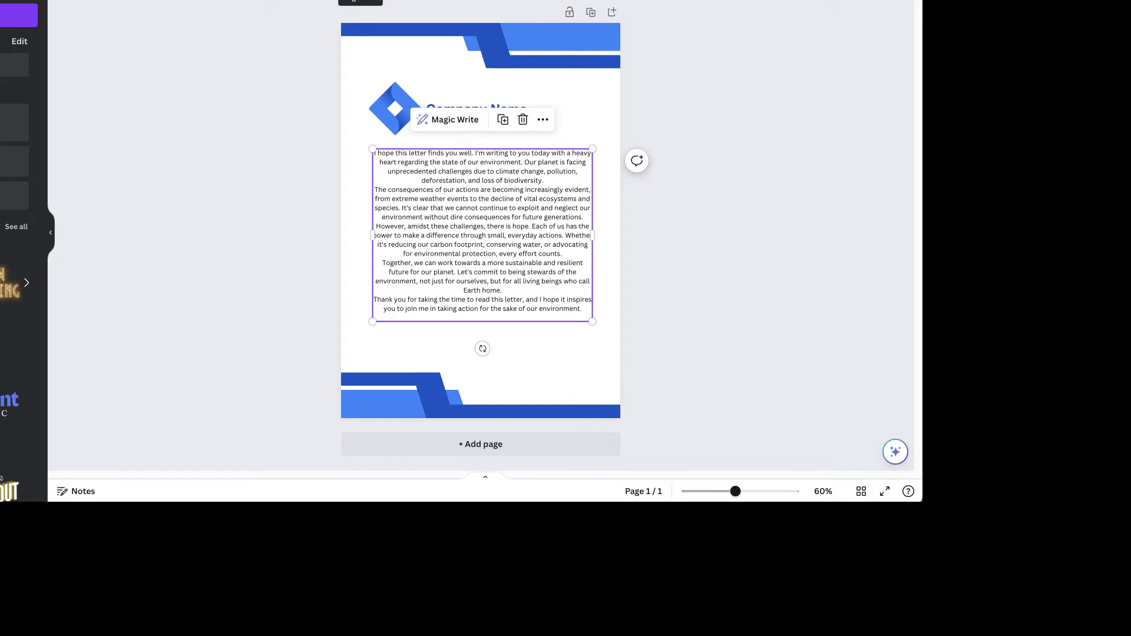
click(361, 1)
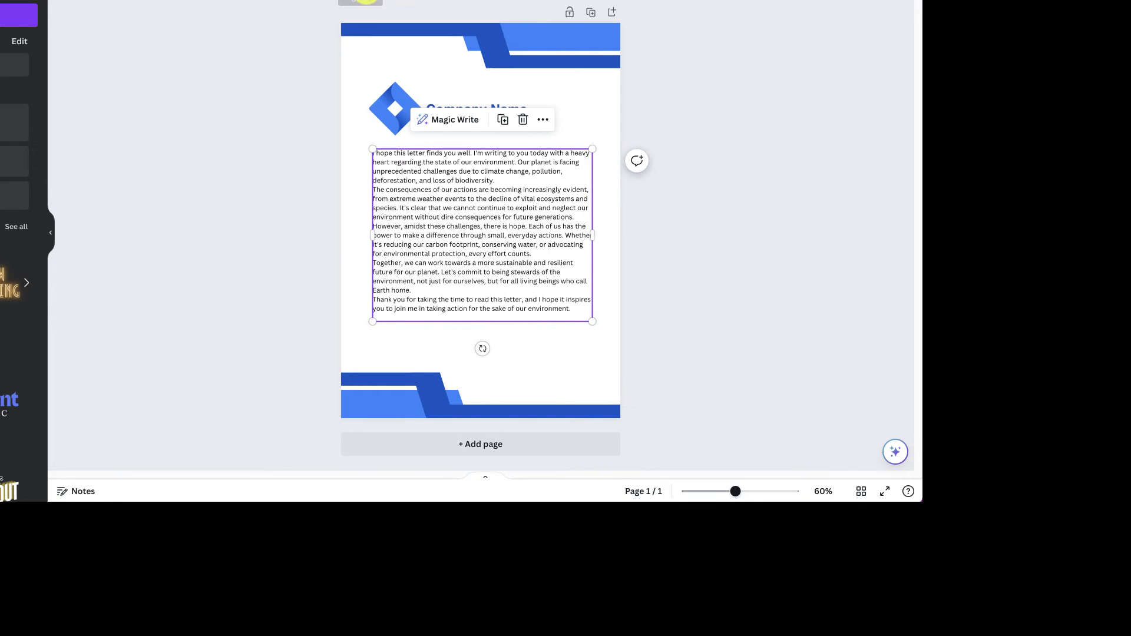
drag(510, 246, 510, 251)
- Make the letter text block narrower and shift it up slightly
click(659, 272)
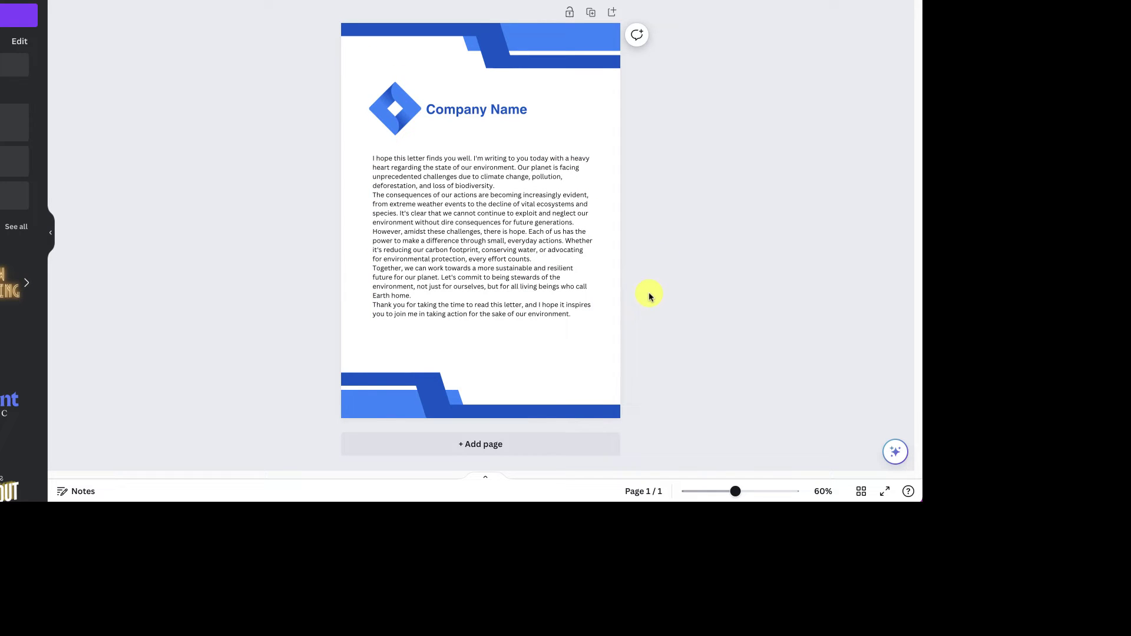
click(533, 236)
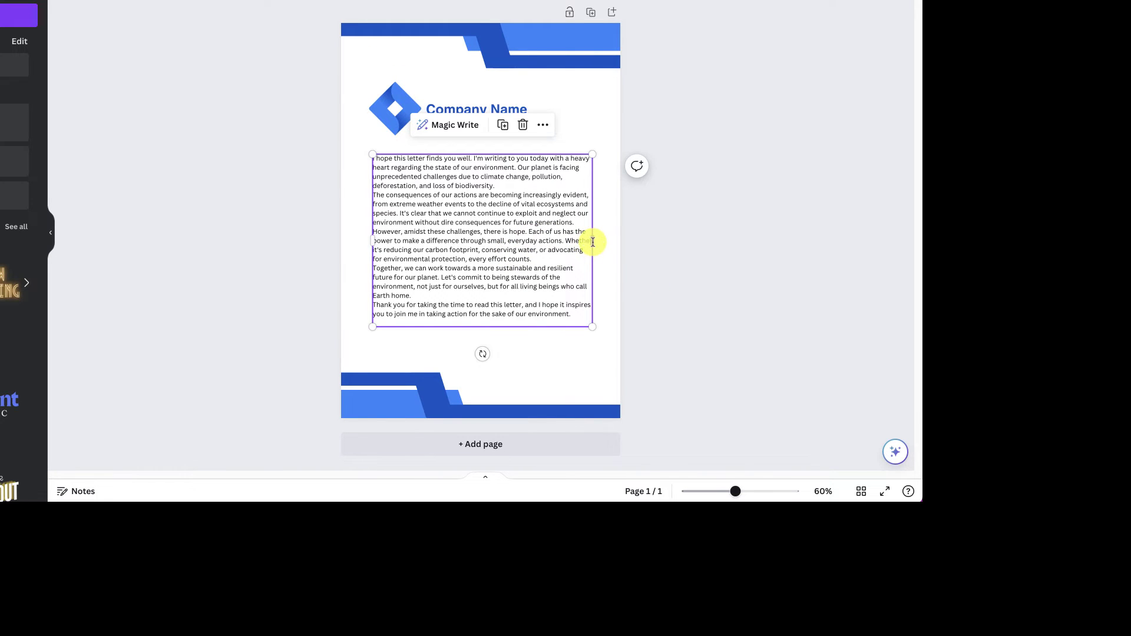
drag(593, 242, 579, 241)
drag(482, 245, 533, 269)
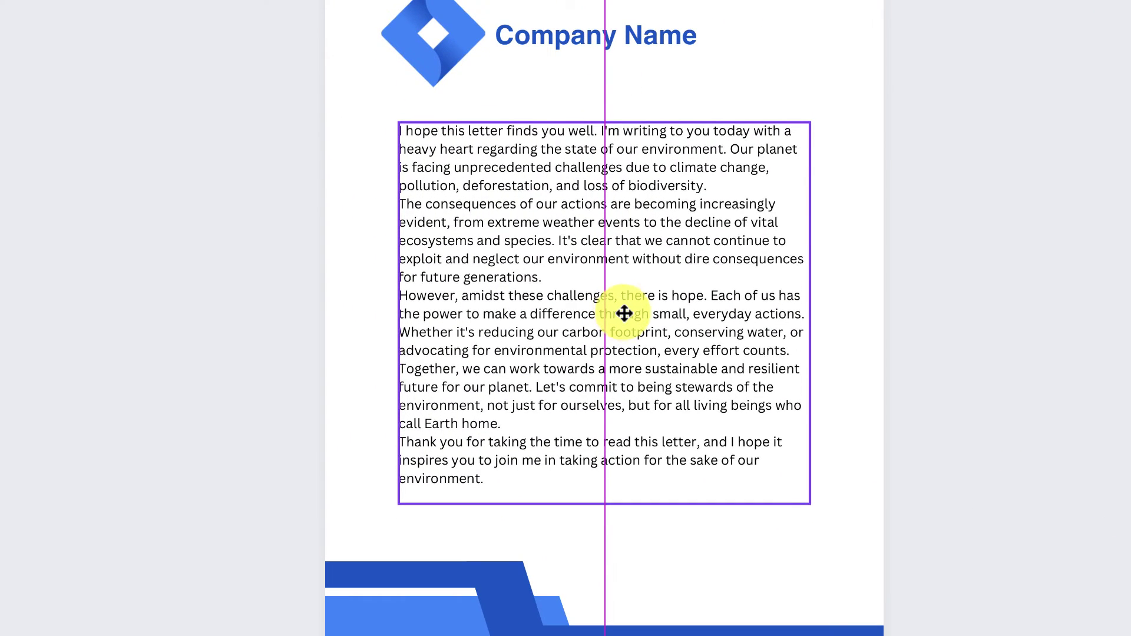
drag(624, 313, 624, 306)
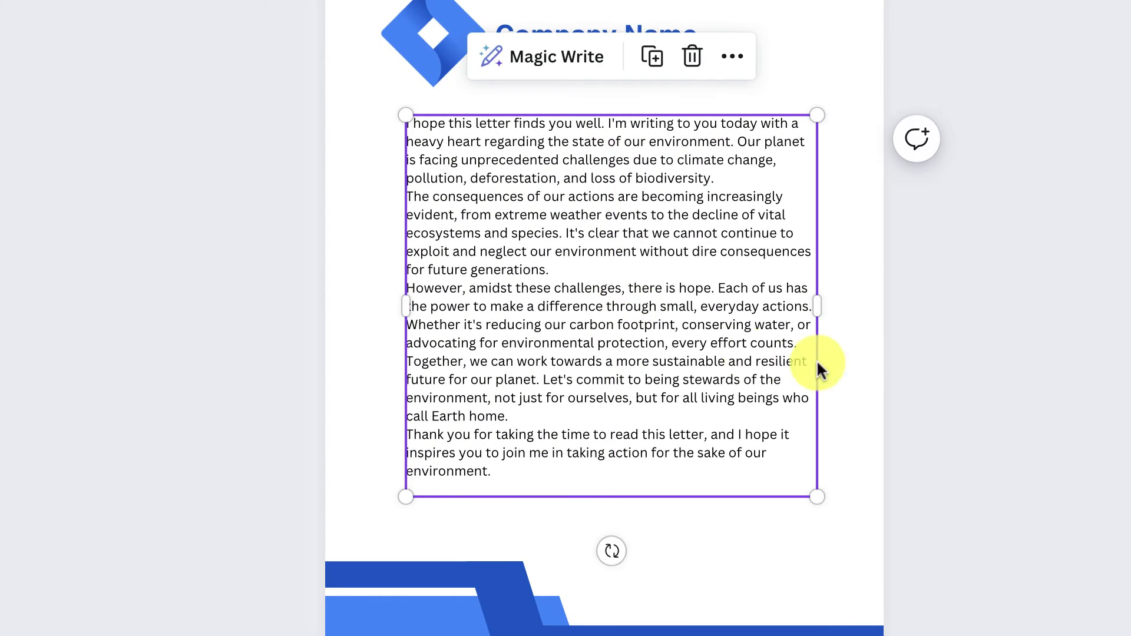
click(661, 324)
- Add the closing below the last paragraph, followed by the signer's name
click(534, 474)
key(Return)
key(Return)
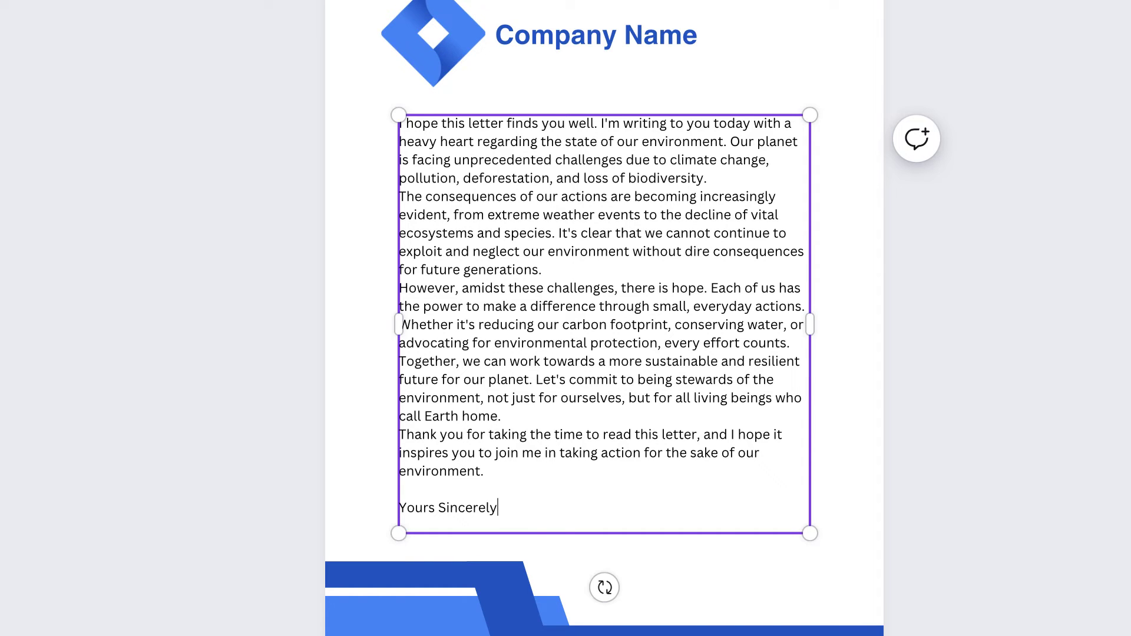
key(Return)
key(Return)
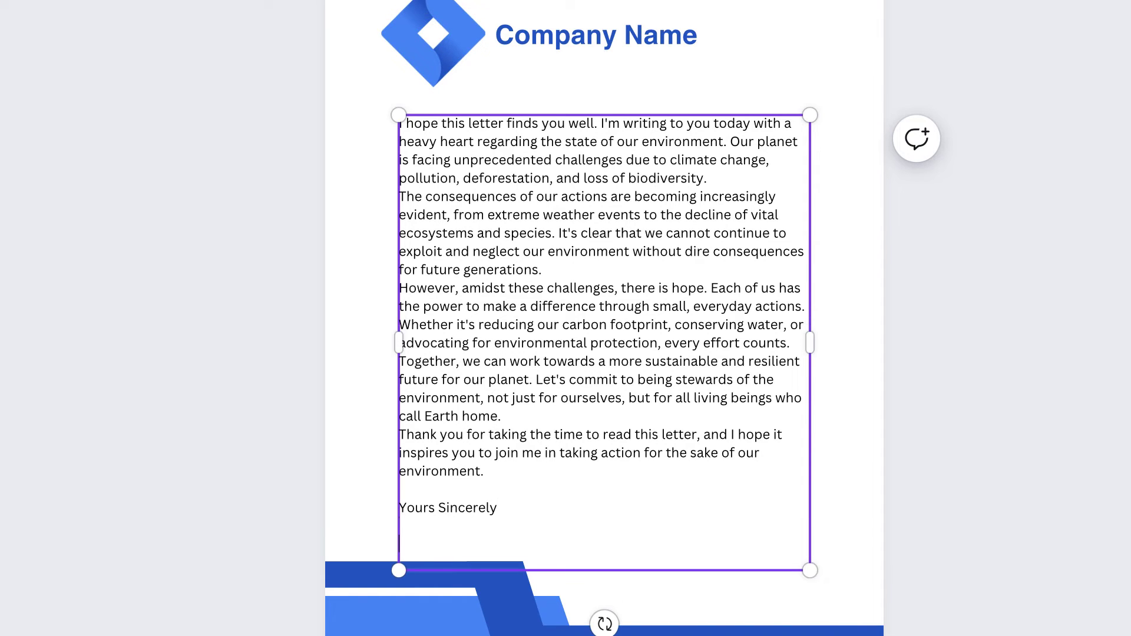
text(Lisa Doe)
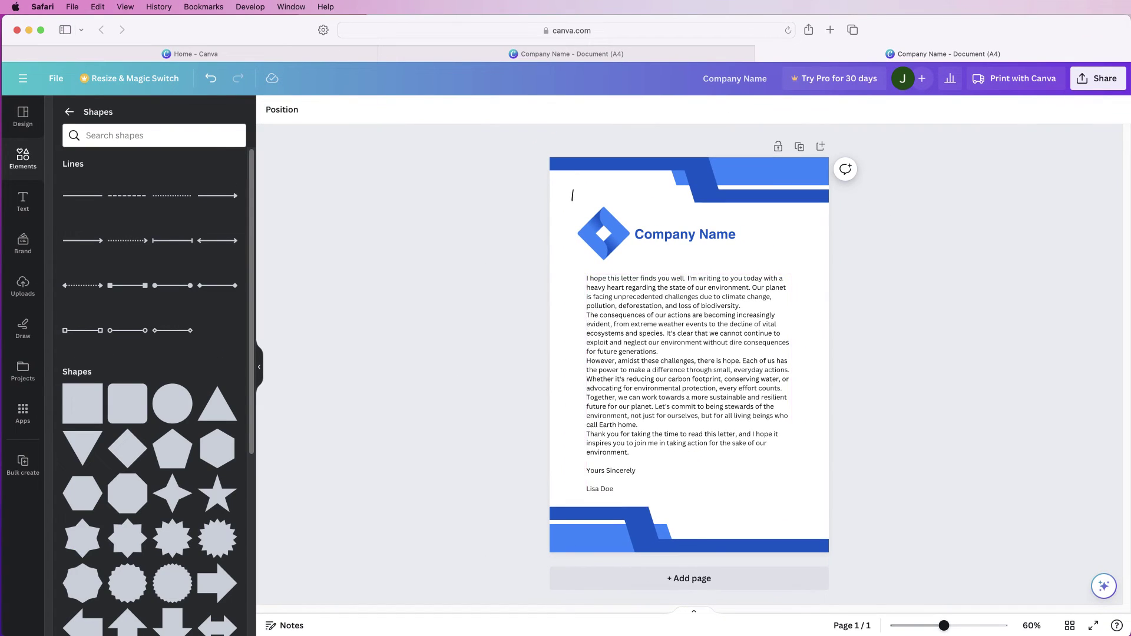
- Move the letter block up and get the freehand pen ready in black
drag(689, 377, 705, 305)
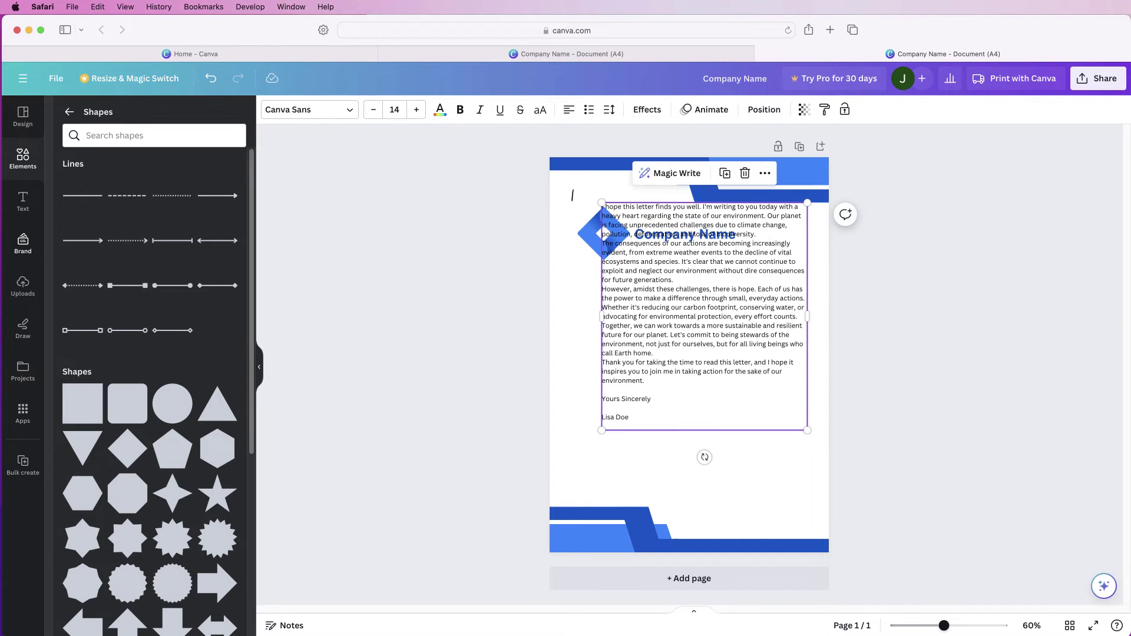
click(22, 328)
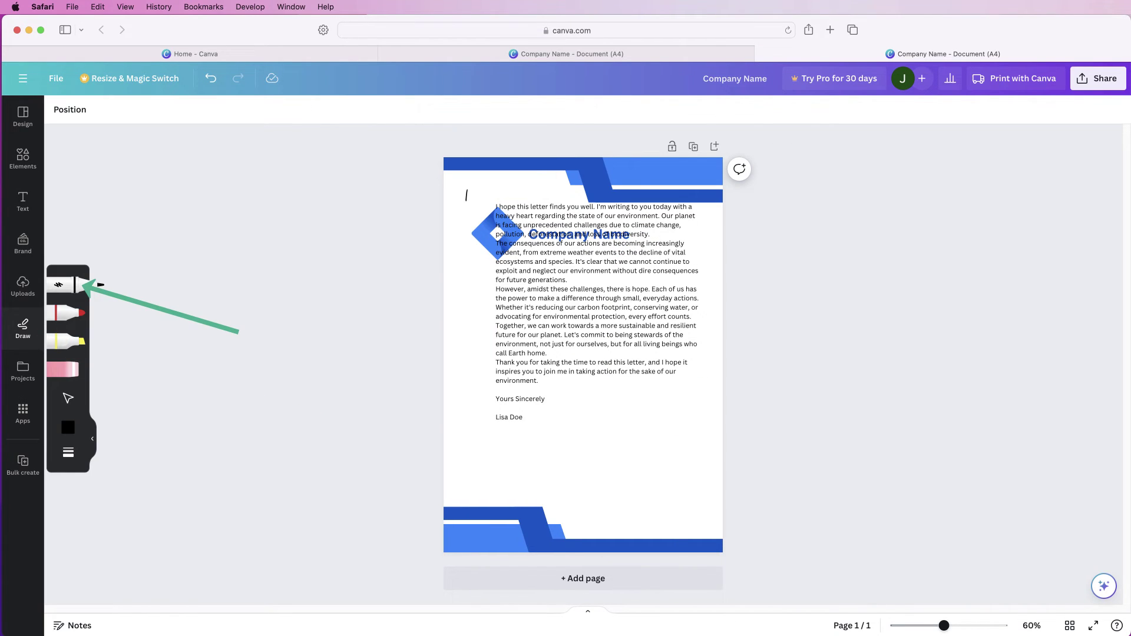
click(68, 427)
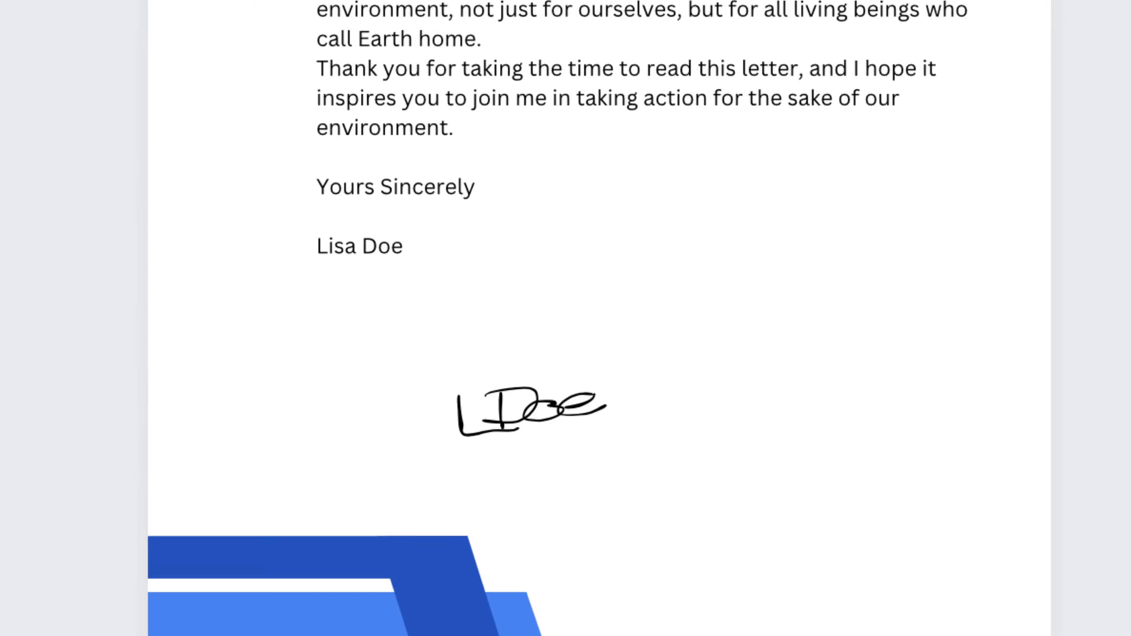
- Group the hand-drawn signature strokes and tilt the signature about 8° clockwise
mouse_move(602, 461)
mouse_down()
mouse_move(503, 451)
mouse_move(439, 377)
mouse_up()
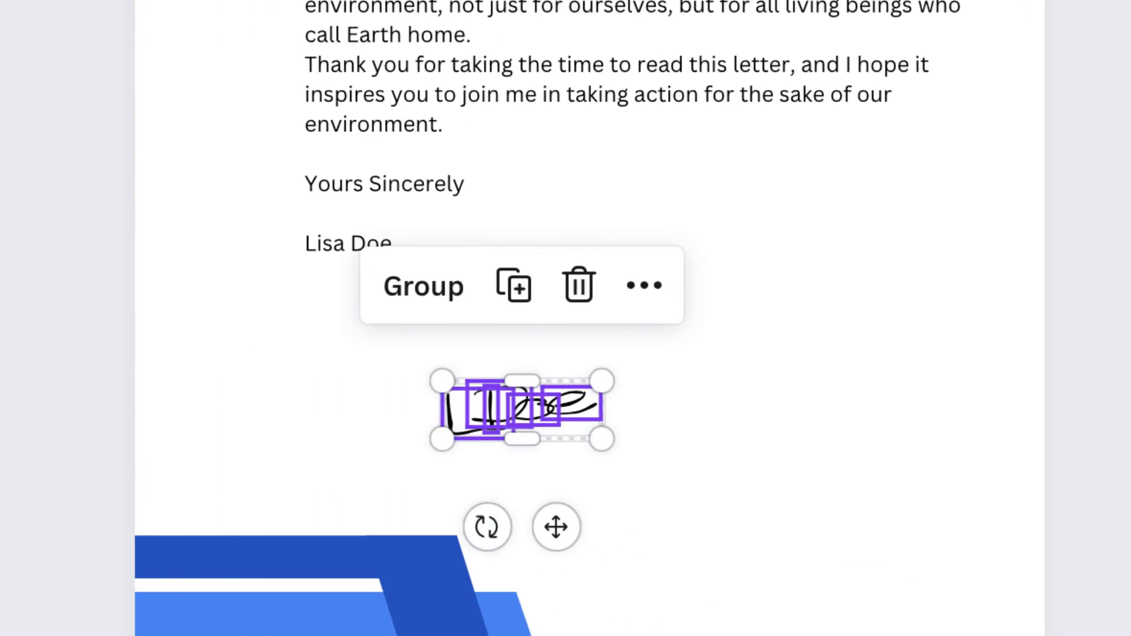
click(421, 285)
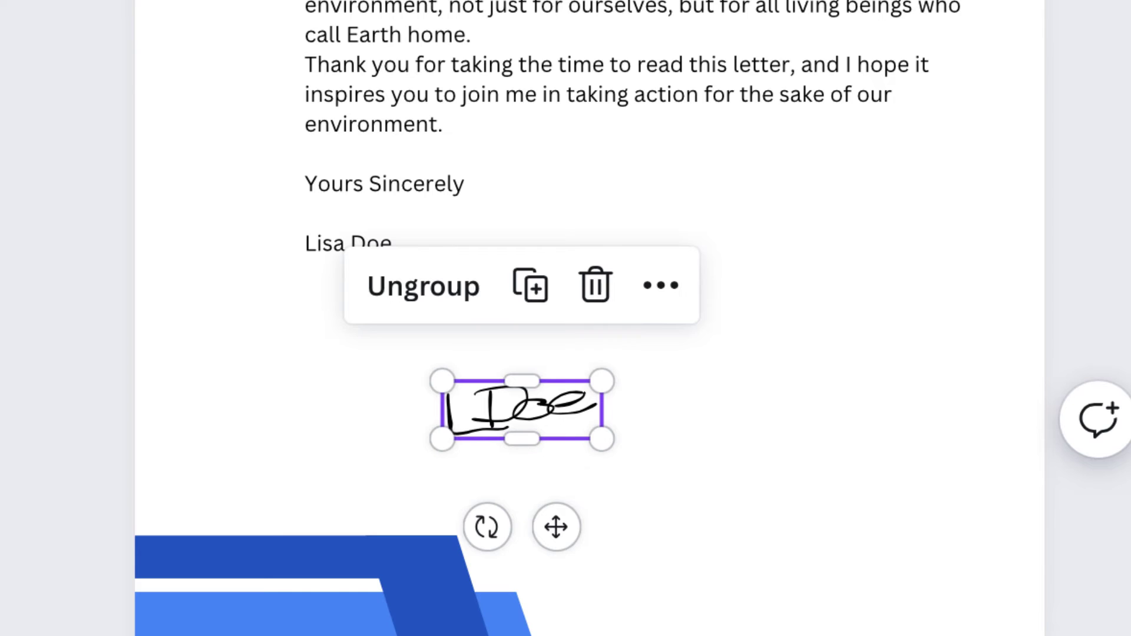
drag(486, 528, 470, 520)
drag(604, 392, 629, 412)
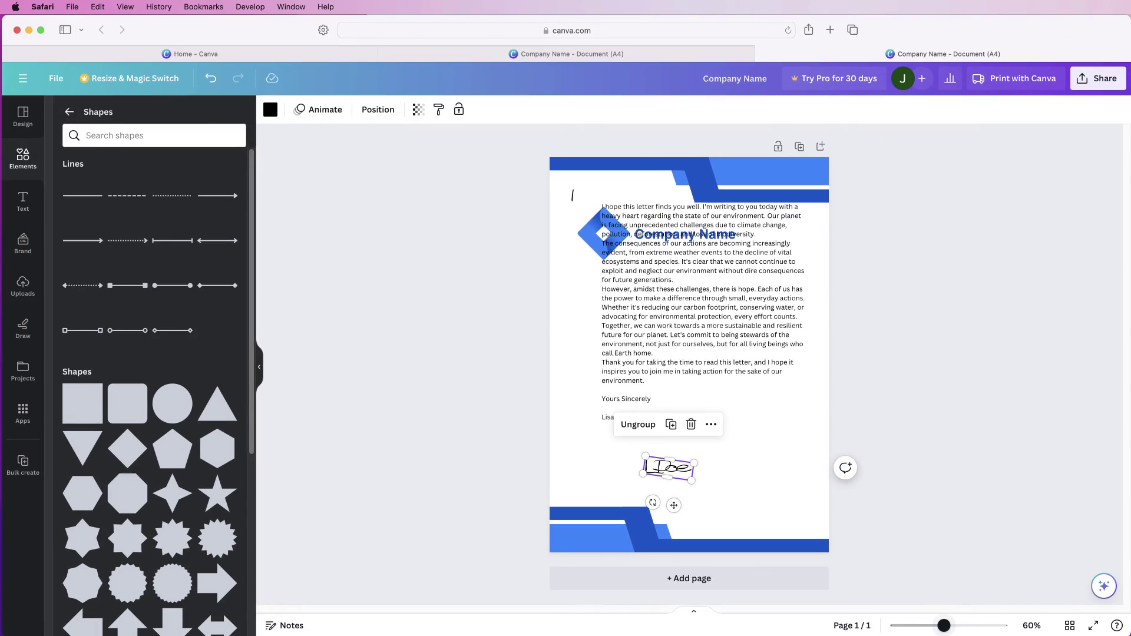
- Shrink the signature to fit between the closing and the name
scroll(688, 347, up, 10)
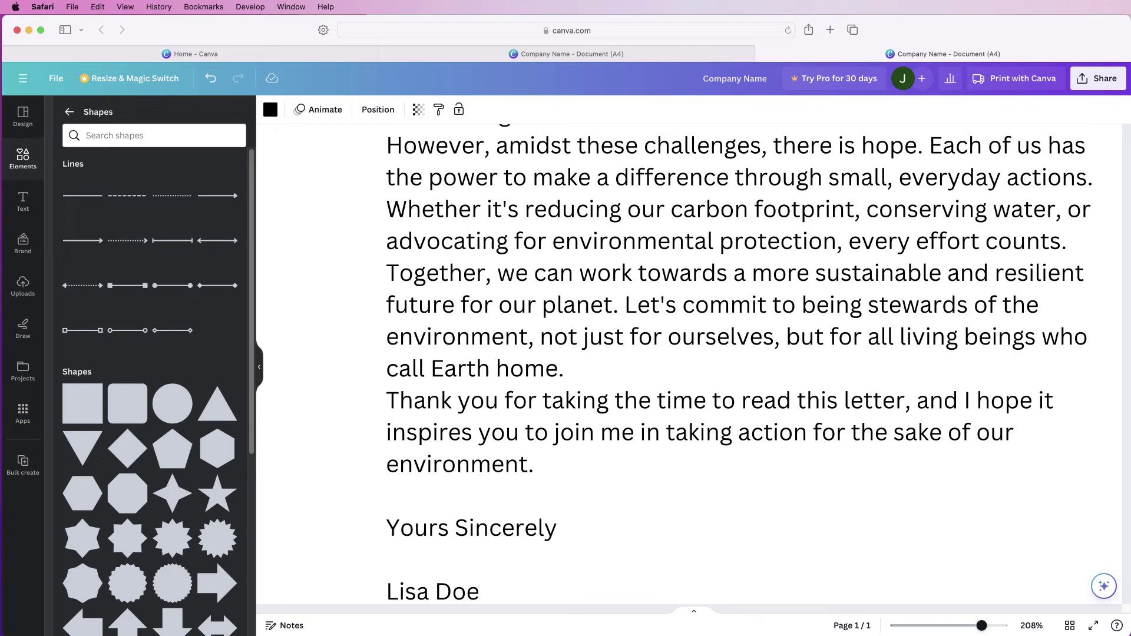
scroll(688, 347, down, 6)
drag(707, 242, 629, 257)
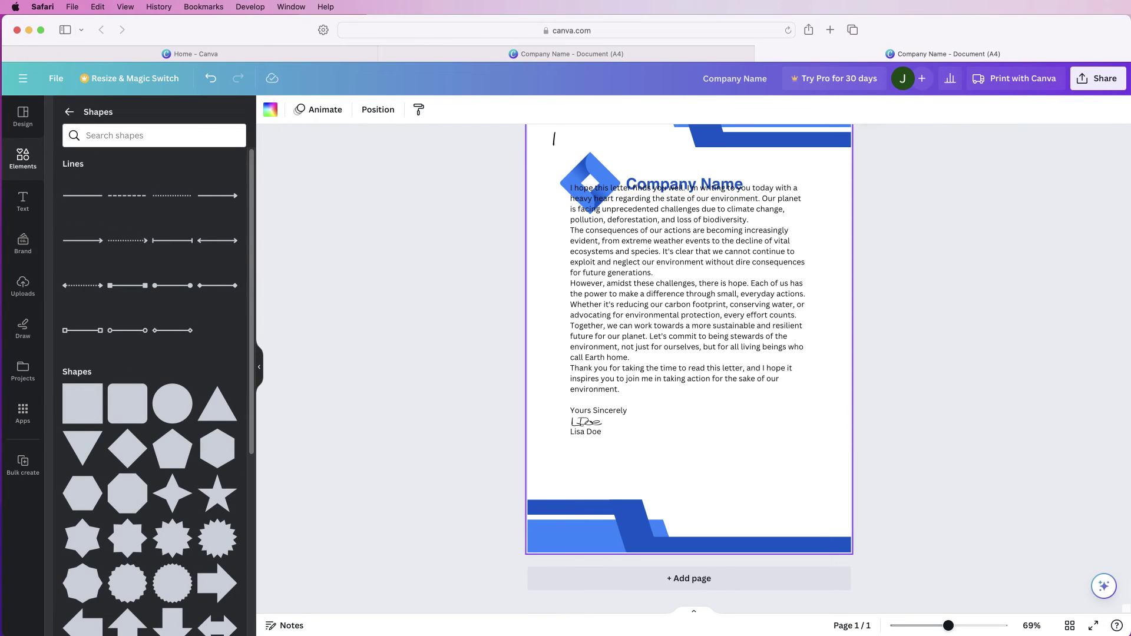
- Group the letter text with the signature and position the group below the logo
drag(189, 294, 244, 239)
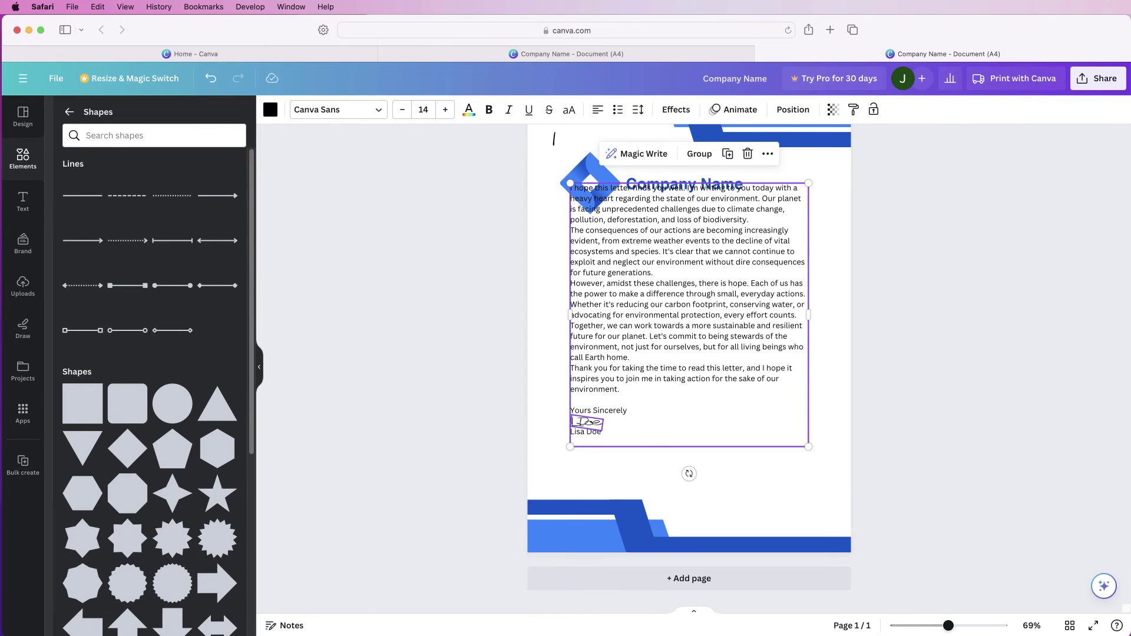
key(super+g)
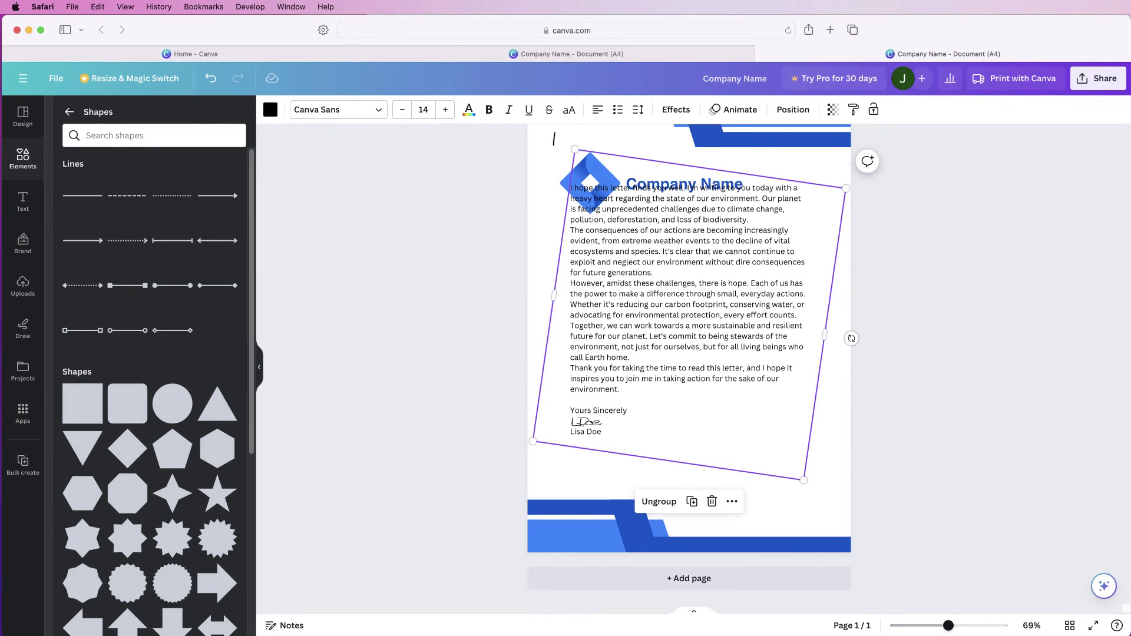
mouse_move(684, 340)
mouse_down()
mouse_move(698, 355)
mouse_move(689, 361)
mouse_up()
key(shift+Down)
key(shift+Down)
key(shift+Up)
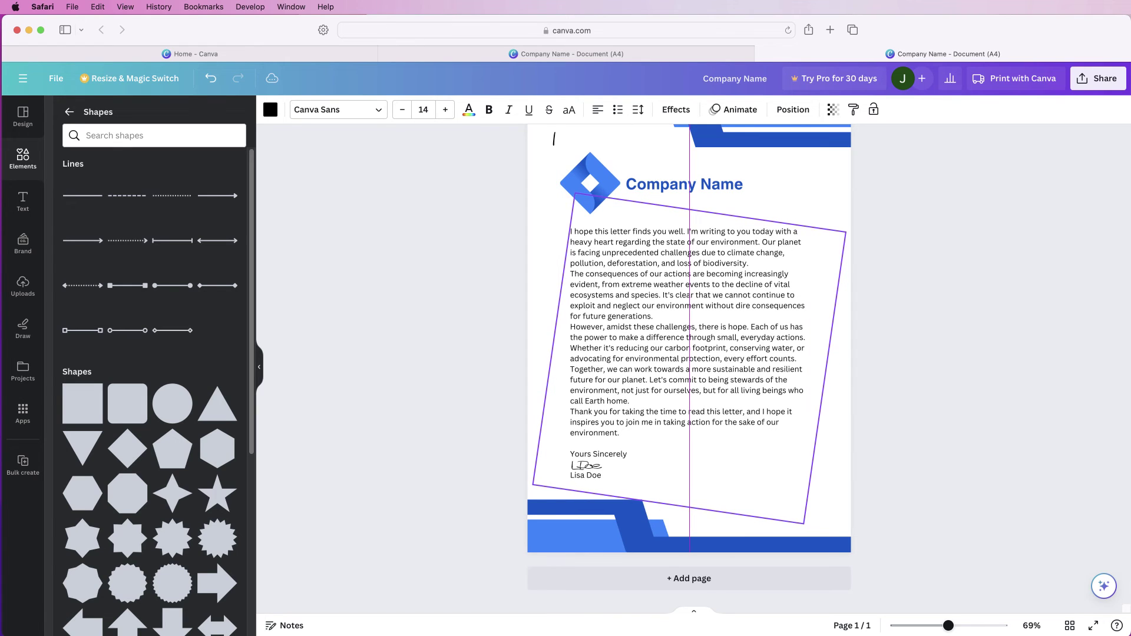
key(shift+Down)
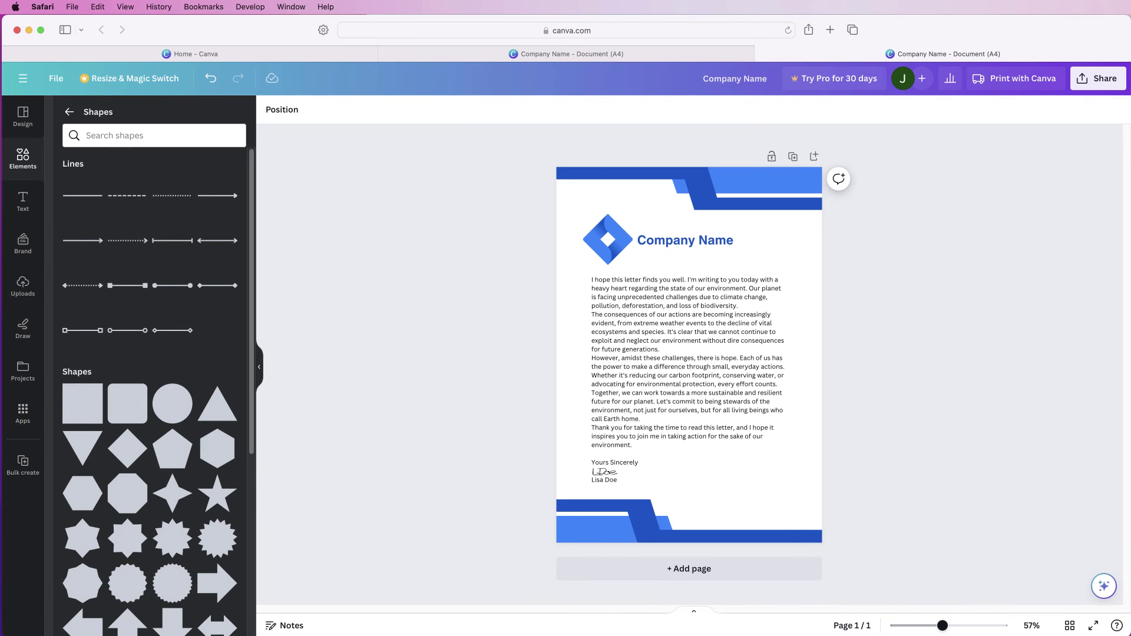
- Download the letterhead with File type set to PDF Print
click(1098, 78)
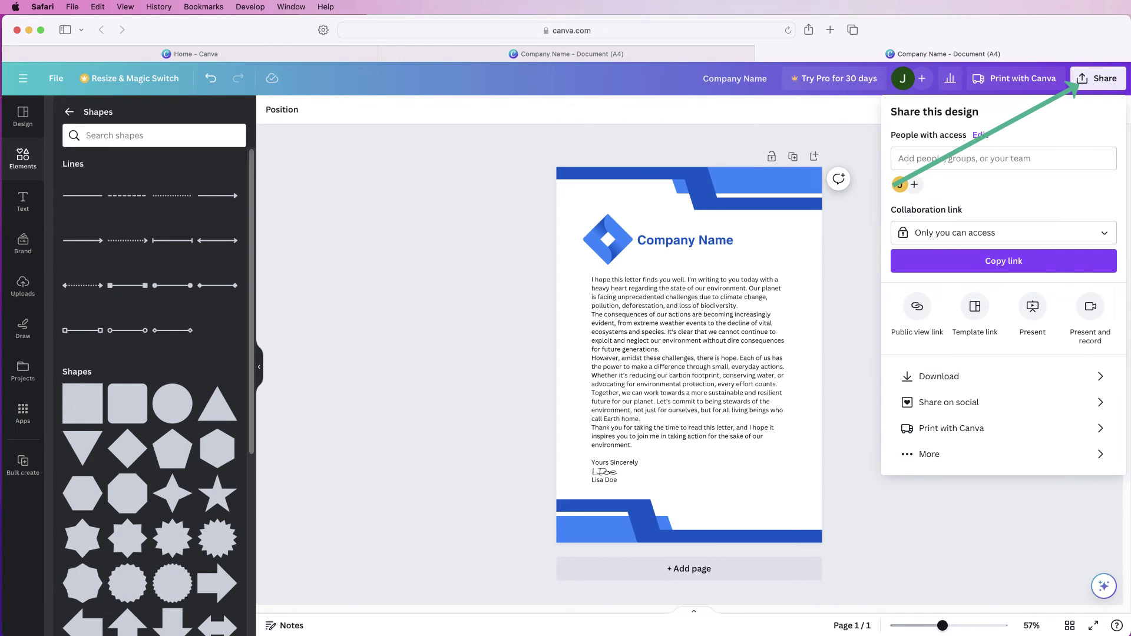
click(939, 376)
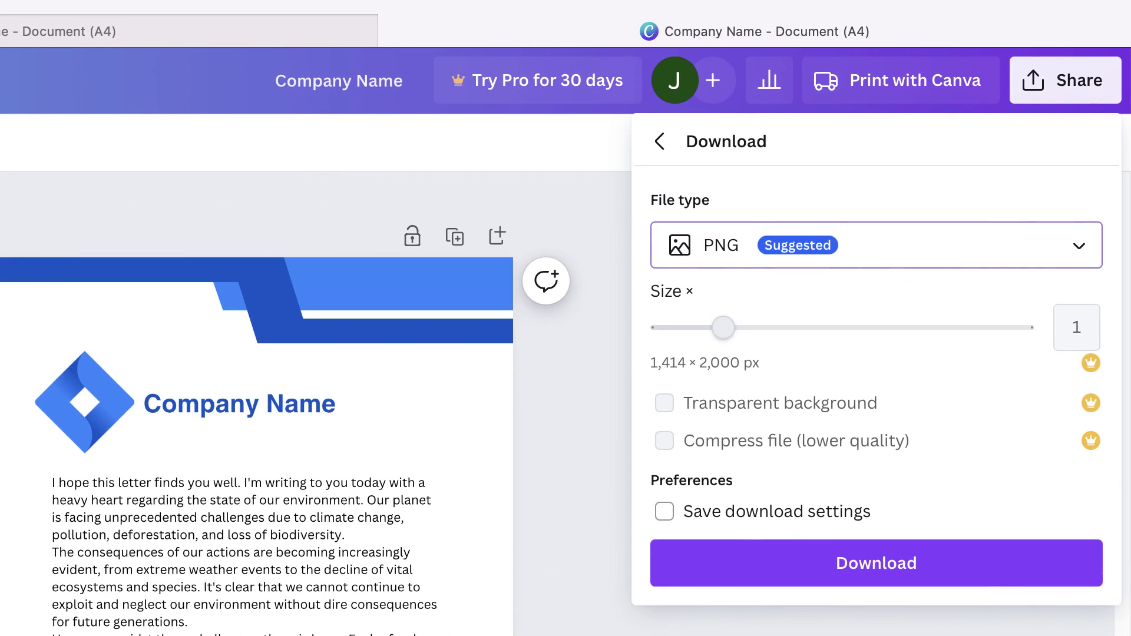
click(890, 236)
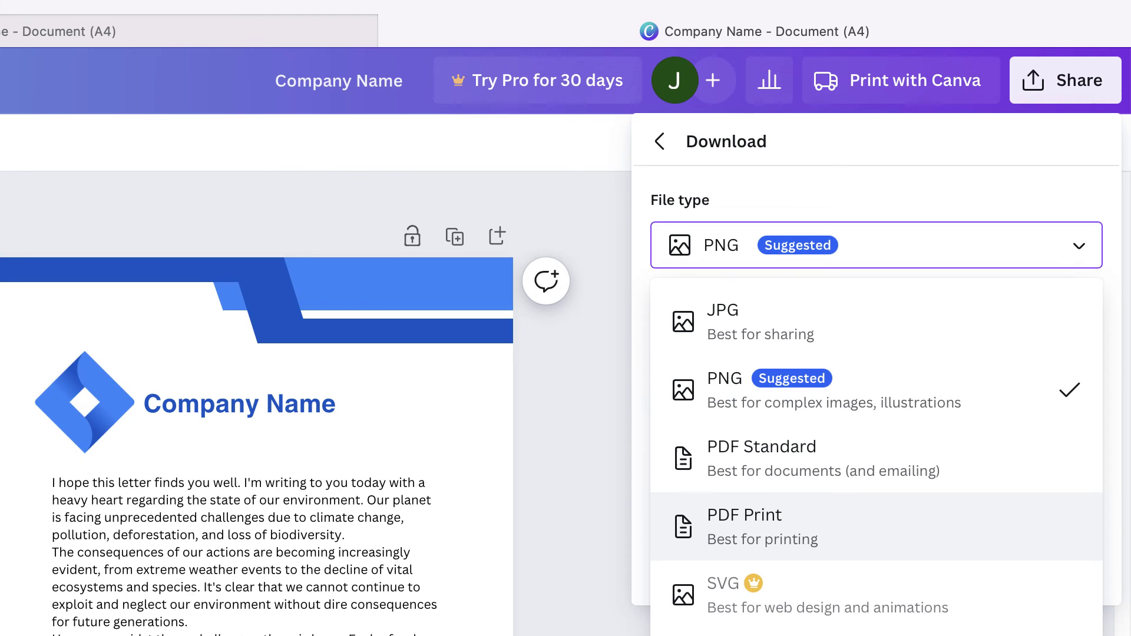
click(744, 526)
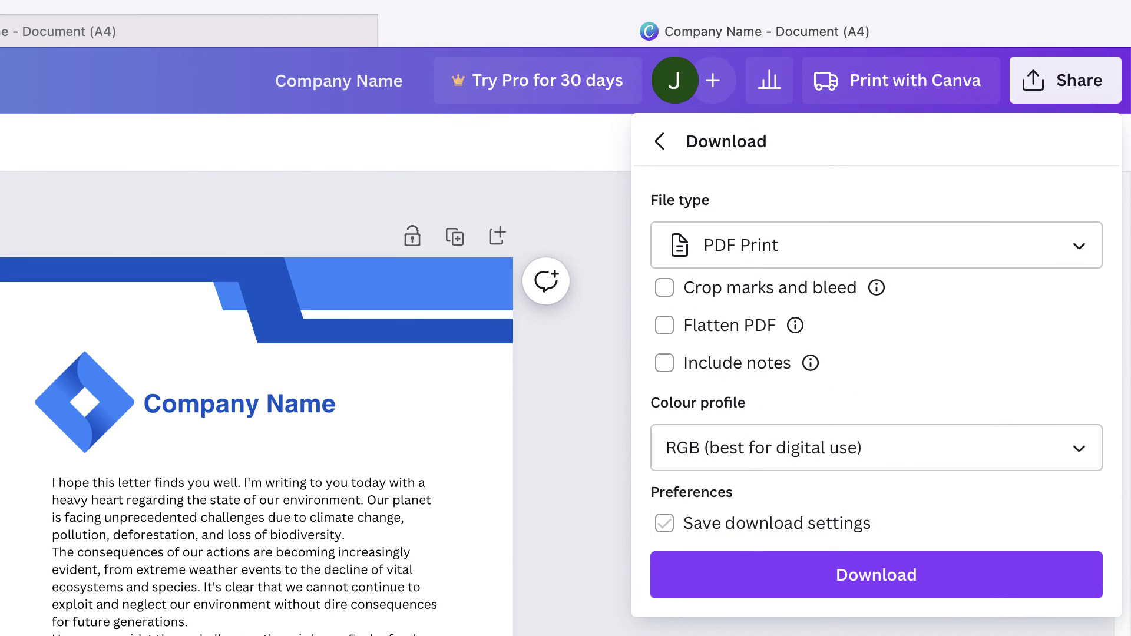
click(877, 575)
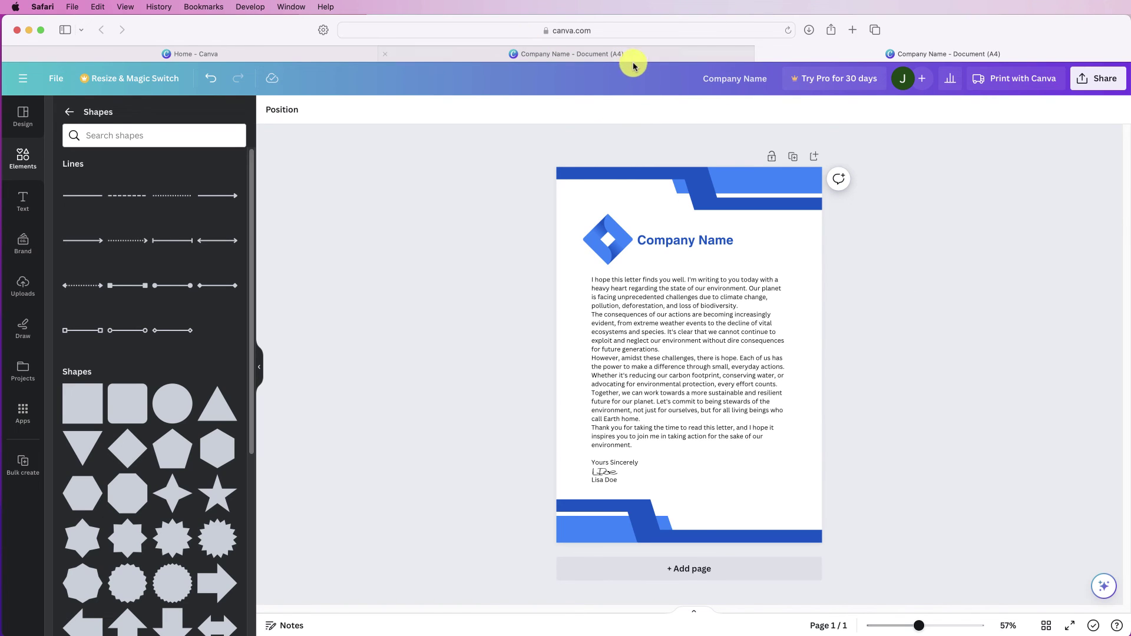
click(762, 57)
click(550, 52)
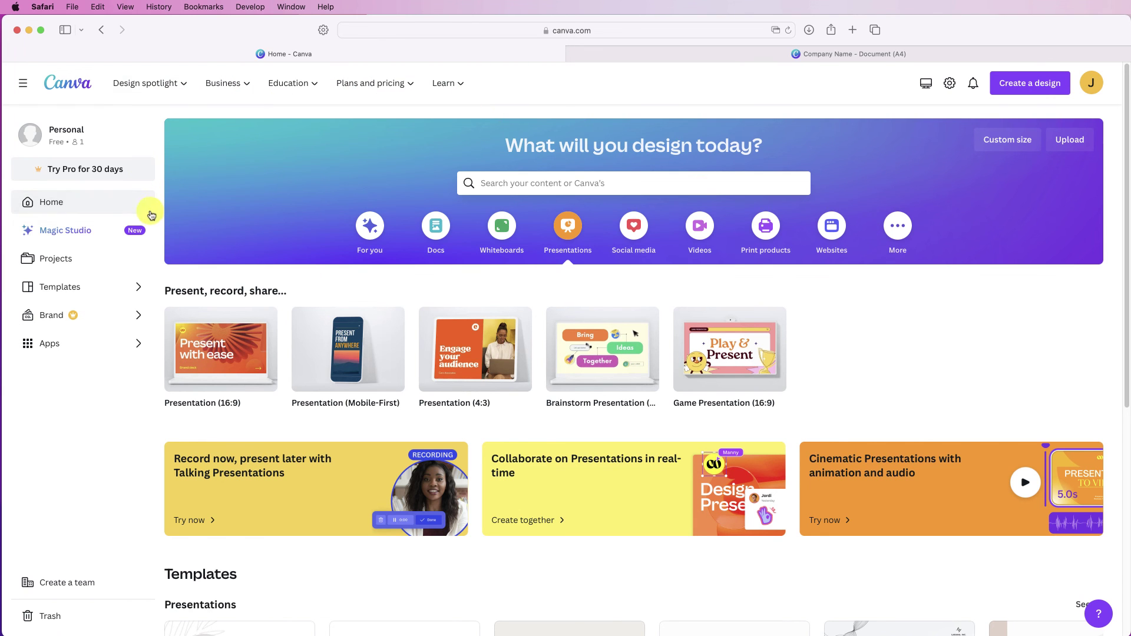
click(52, 260)
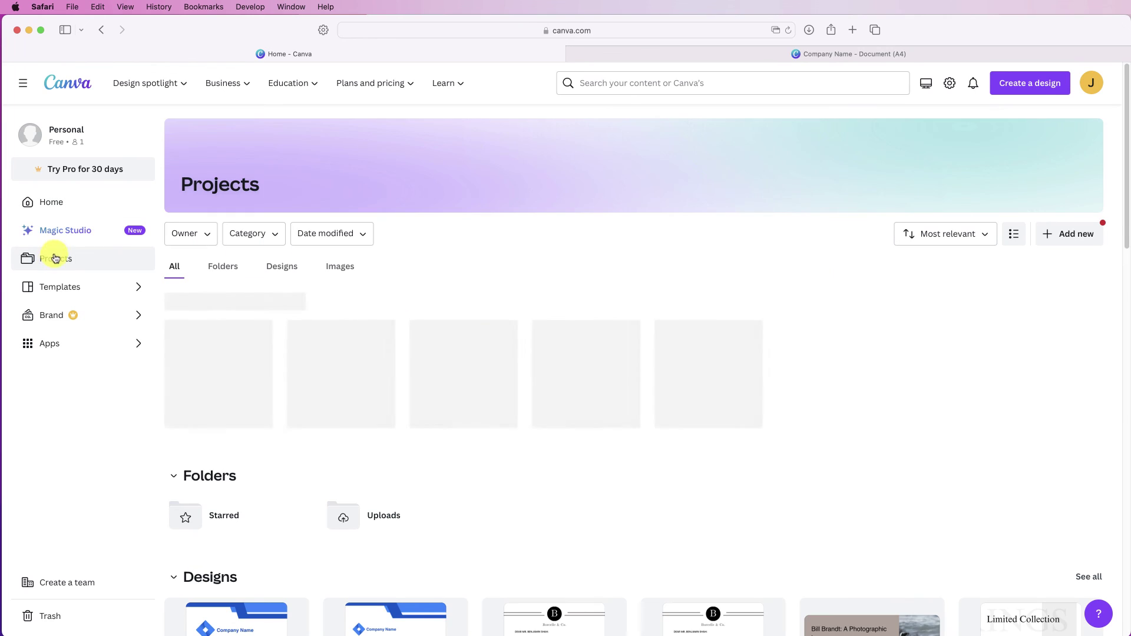
scroll(136, 446, down, 7)
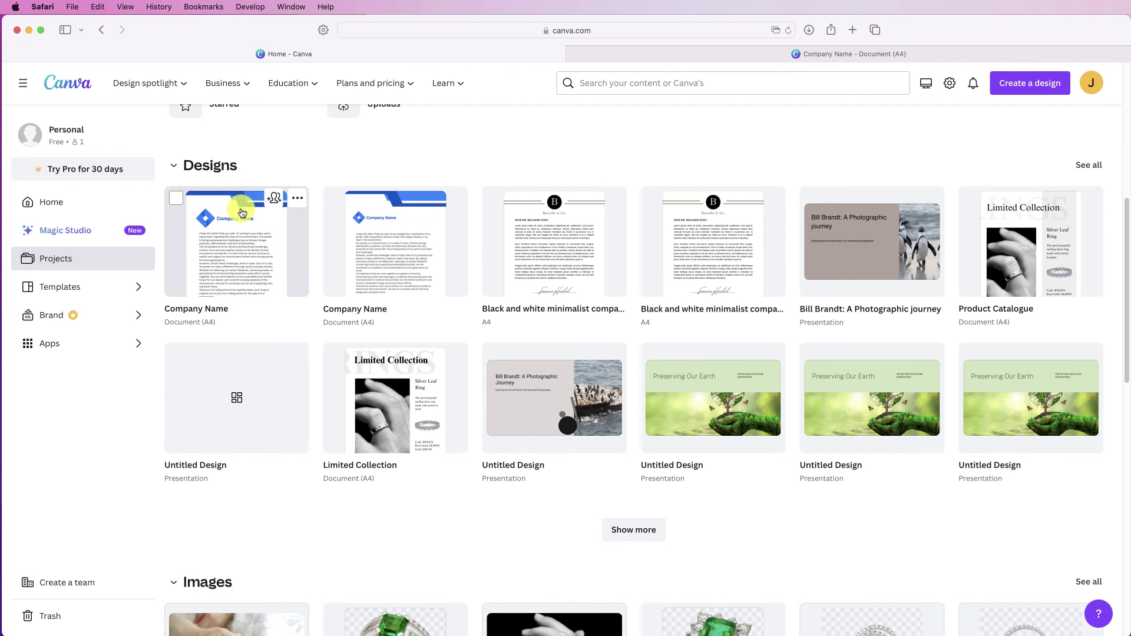
click(243, 259)
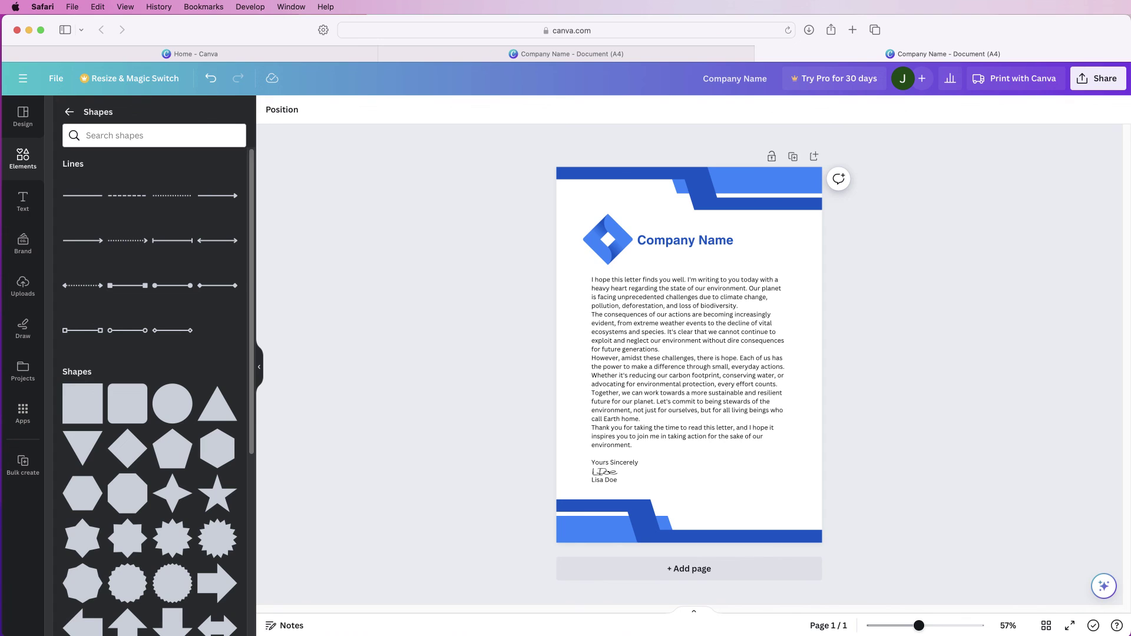